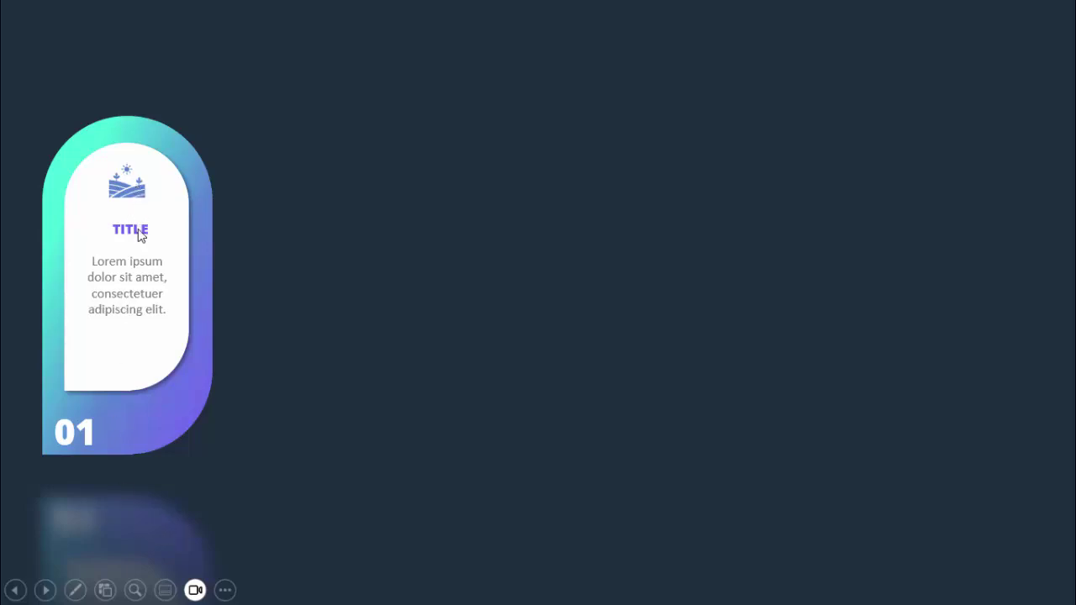
Advance the slideshow preview to reveal cards 02 through 05
{"action": "left_click", "coordinate": [811, 381]}
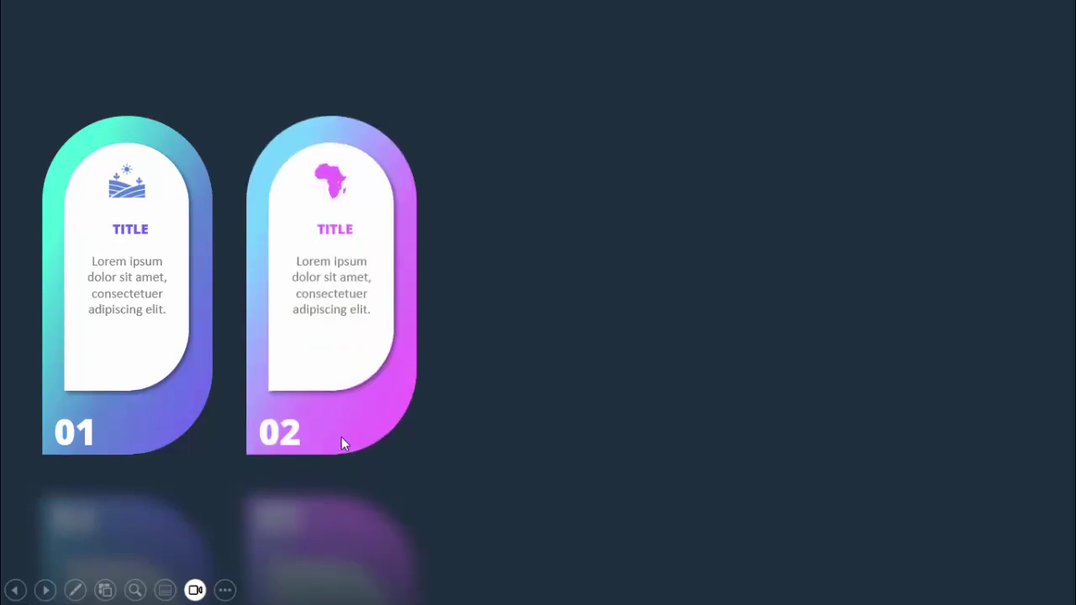
{"action": "left_click", "coordinate": [778, 502]}
{"action": "left_click", "coordinate": [778, 498]}
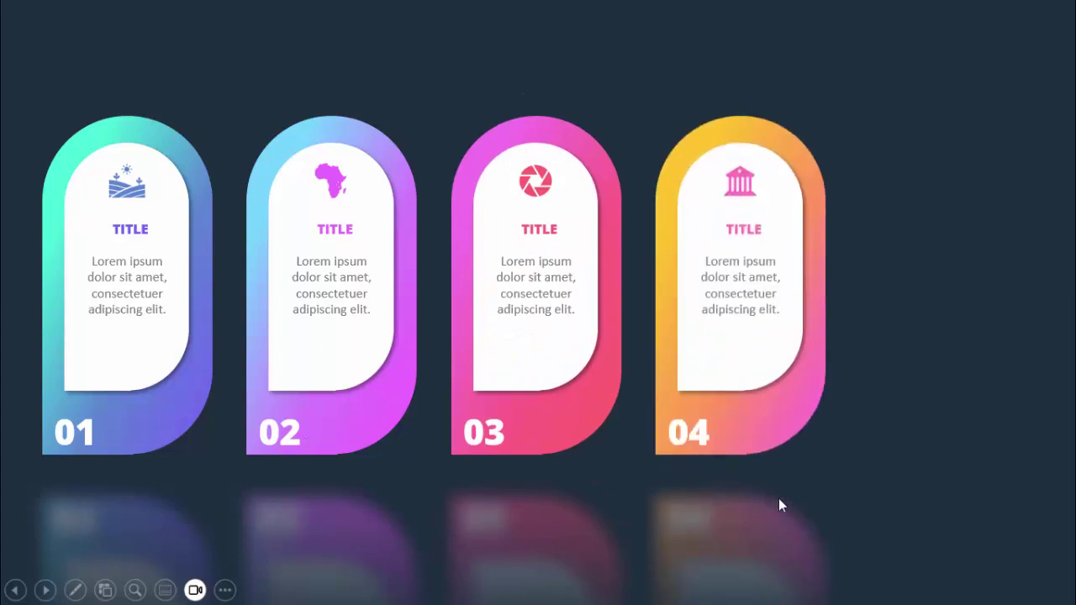
{"action": "left_click", "coordinate": [778, 498]}
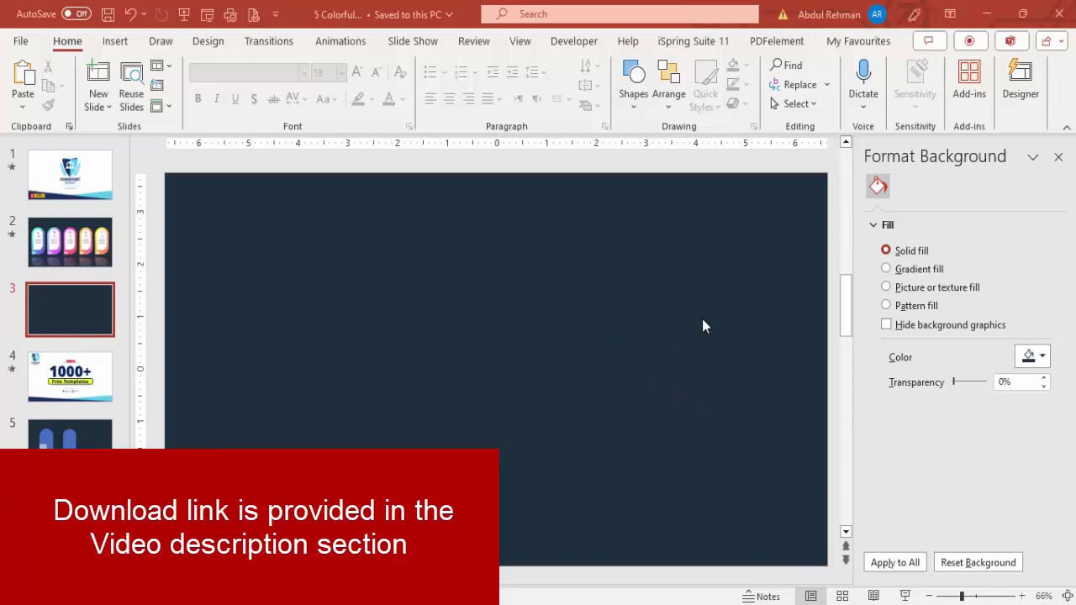
Draw a rounded rectangle, round its corners fully into a pill, and remove its outline
{"action": "left_click", "coordinate": [115, 41]}
{"action": "left_click", "coordinate": [334, 100]}
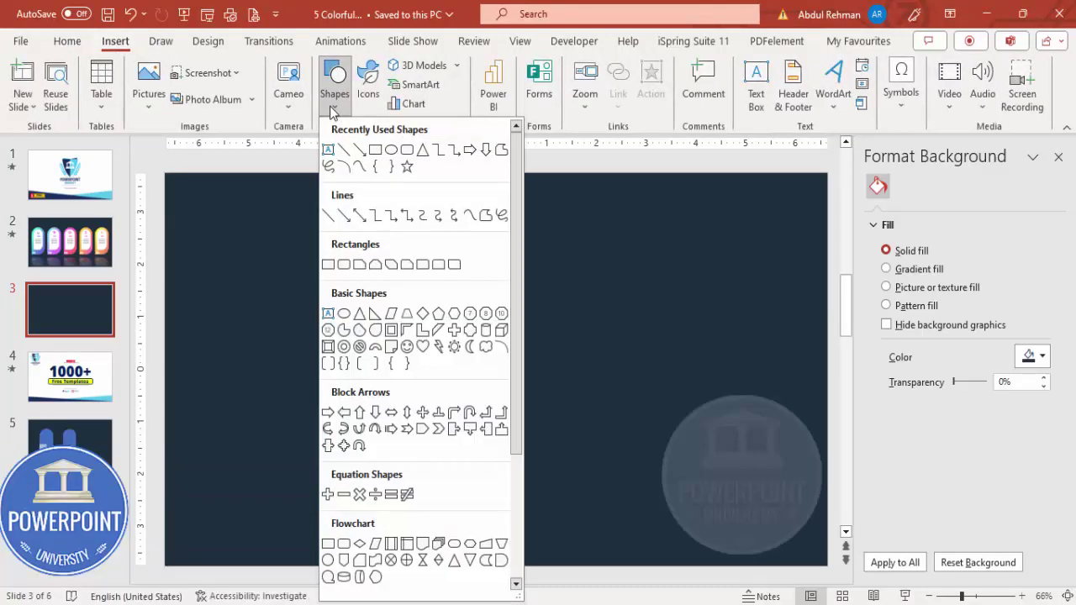
{"action": "left_click", "coordinate": [344, 266]}
{"action": "mouse_move", "coordinate": [335, 236]}
{"action": "left_mouse_down"}
{"action": "mouse_move", "coordinate": [453, 417]}
{"action": "mouse_move", "coordinate": [437, 400]}
{"action": "left_mouse_up"}
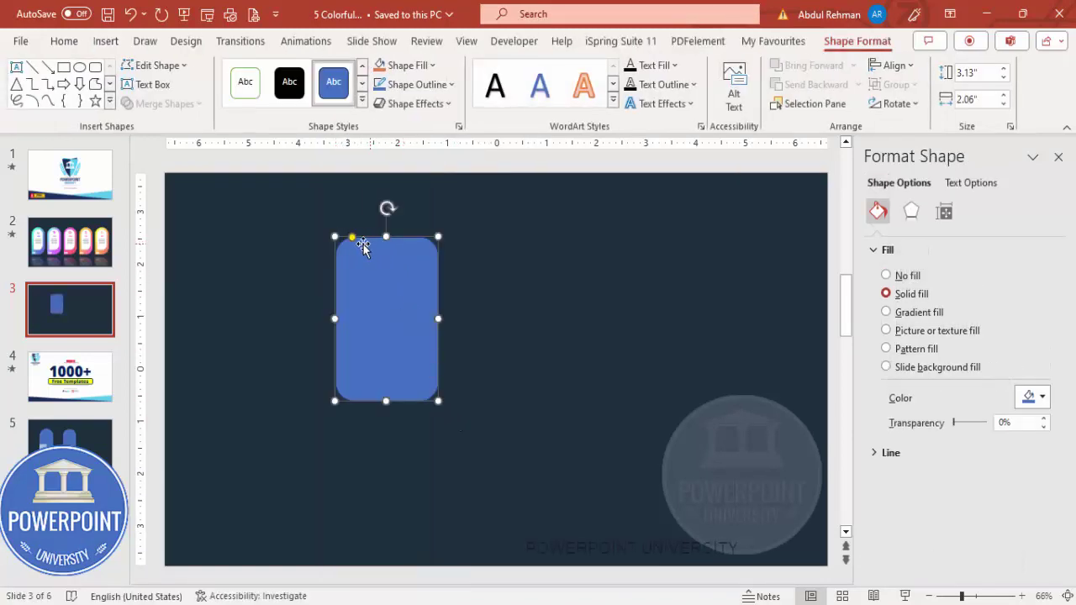
{"action": "left_click_drag", "start_coordinate": [353, 241], "coordinate": [409, 241]}
{"action": "left_click", "coordinate": [425, 85]}
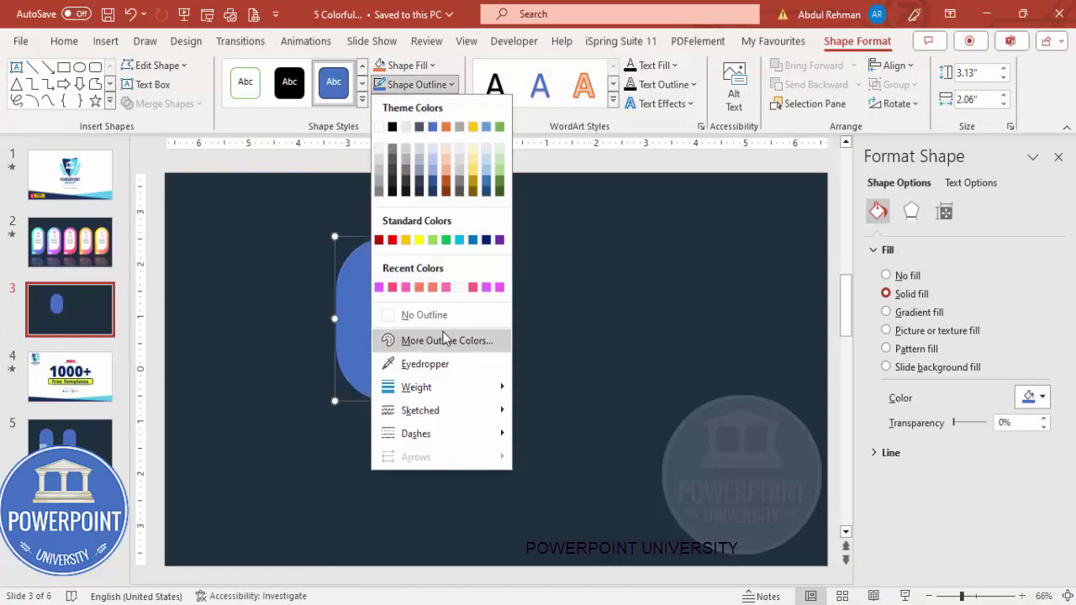
{"action": "left_click", "coordinate": [421, 314]}
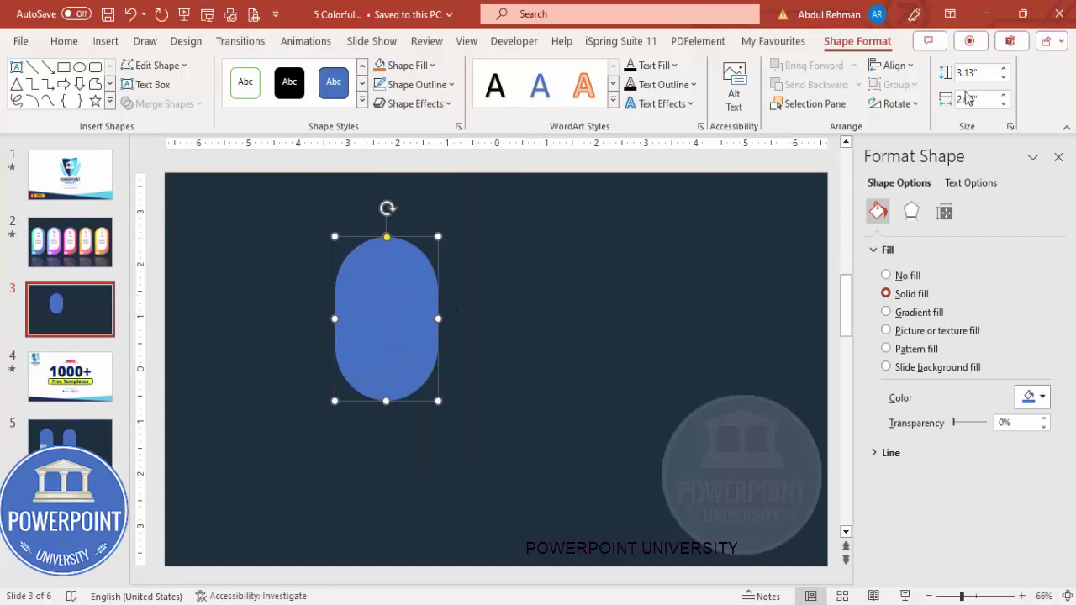
Size the pill to 4.2" tall by 2.11" wide and nudge it down and right
{"action": "left_click", "coordinate": [982, 73]}
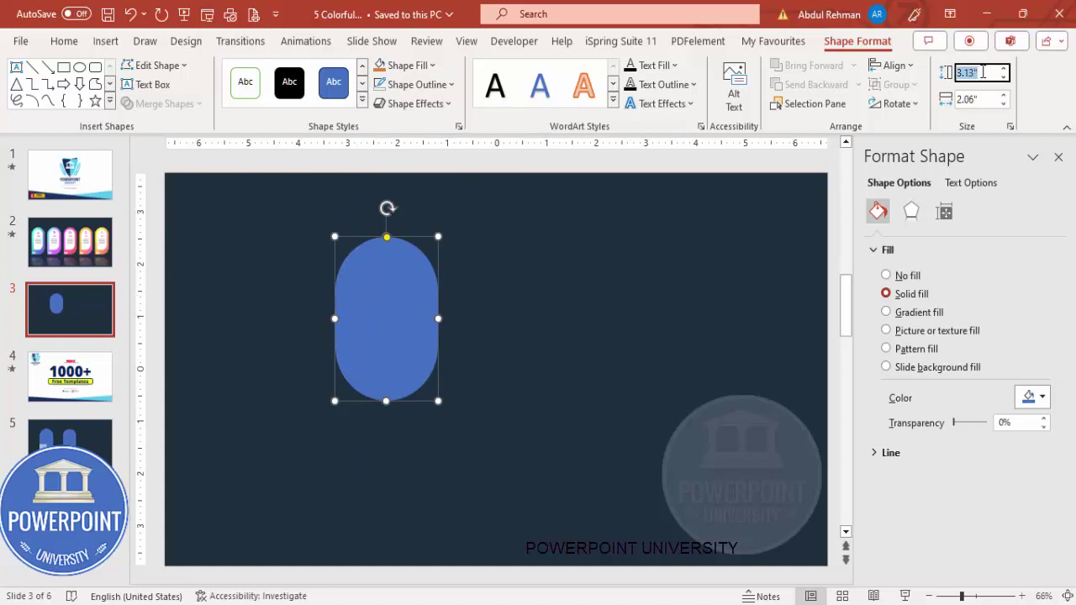
{"action": "type", "text": "4.2"}
{"action": "left_click", "coordinate": [990, 99]}
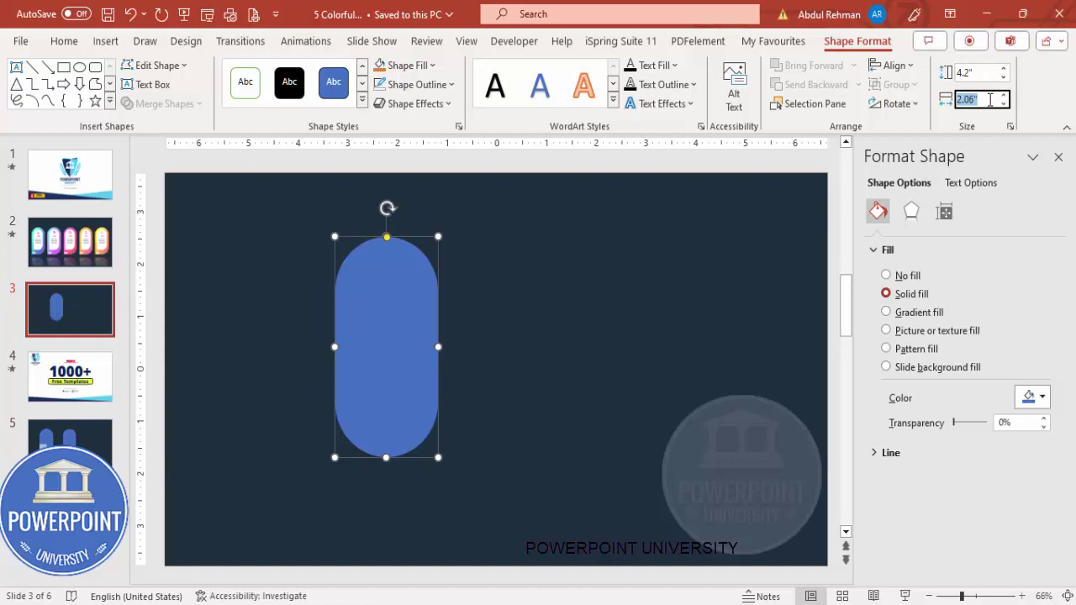
{"action": "type", "text": "2.11"}
{"action": "key", "text": "Return"}
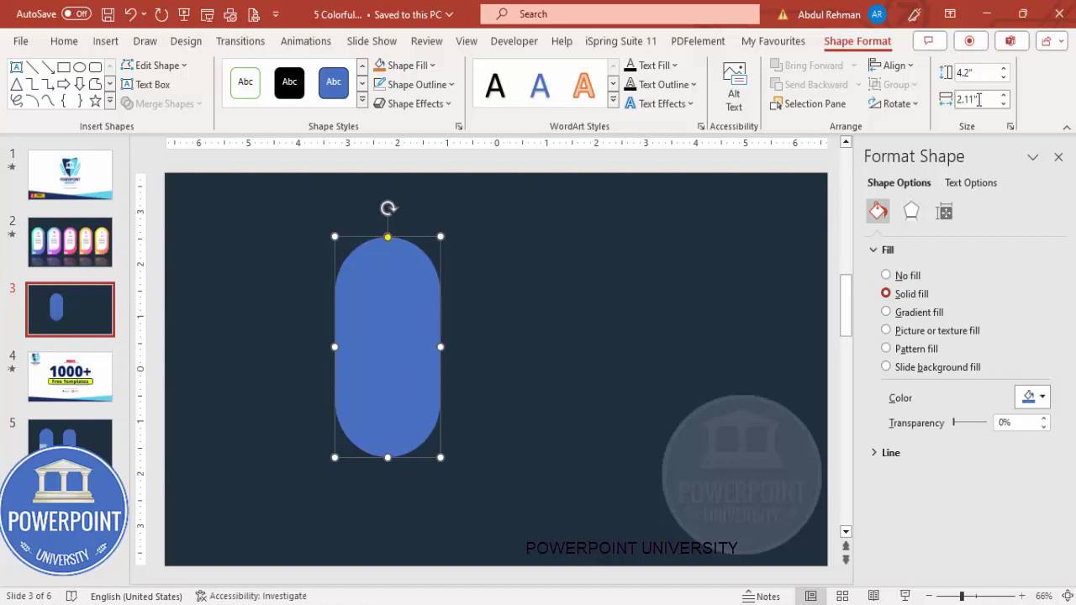
{"action": "left_click", "coordinate": [504, 315]}
{"action": "left_click_drag", "start_coordinate": [400, 380], "coordinate": [442, 410]}
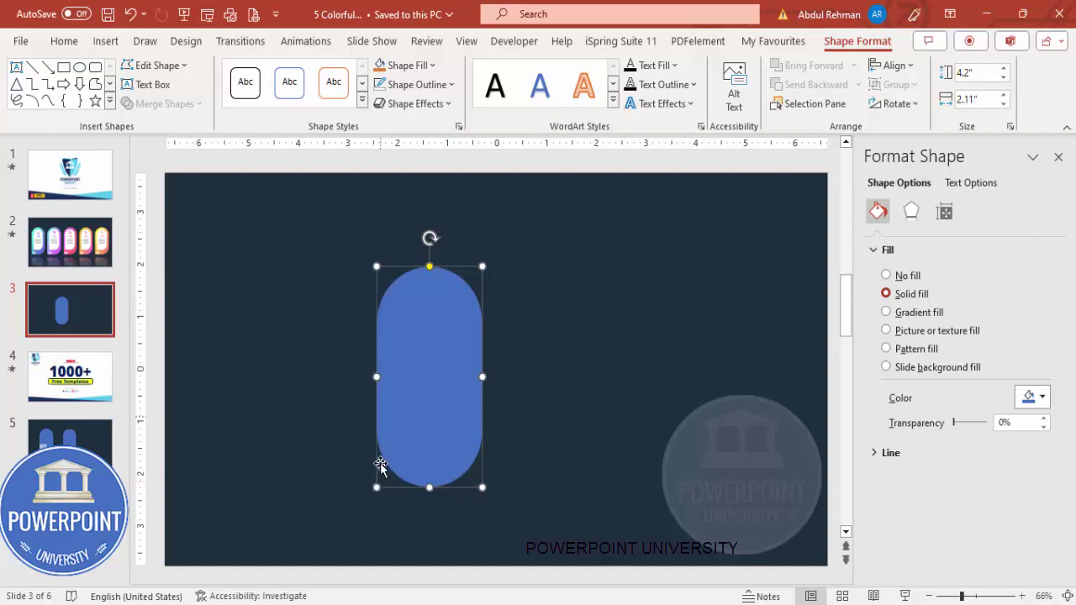
{"action": "key", "text": "Escape"}
Draw an outline-free rectangle over the pill's lower-left corner
{"action": "left_click", "coordinate": [115, 40]}
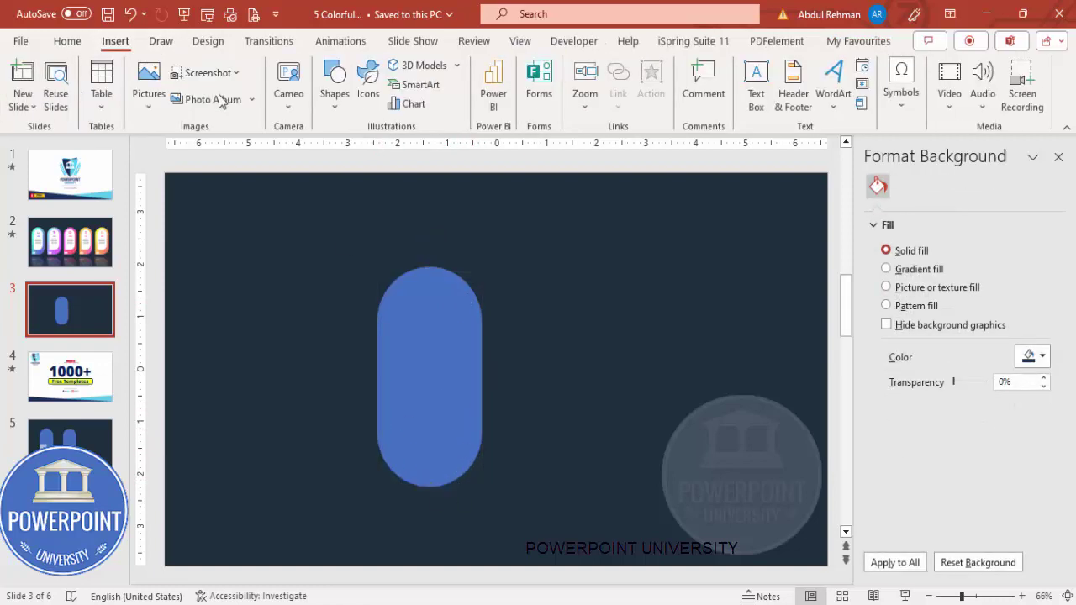
{"action": "left_click", "coordinate": [337, 94]}
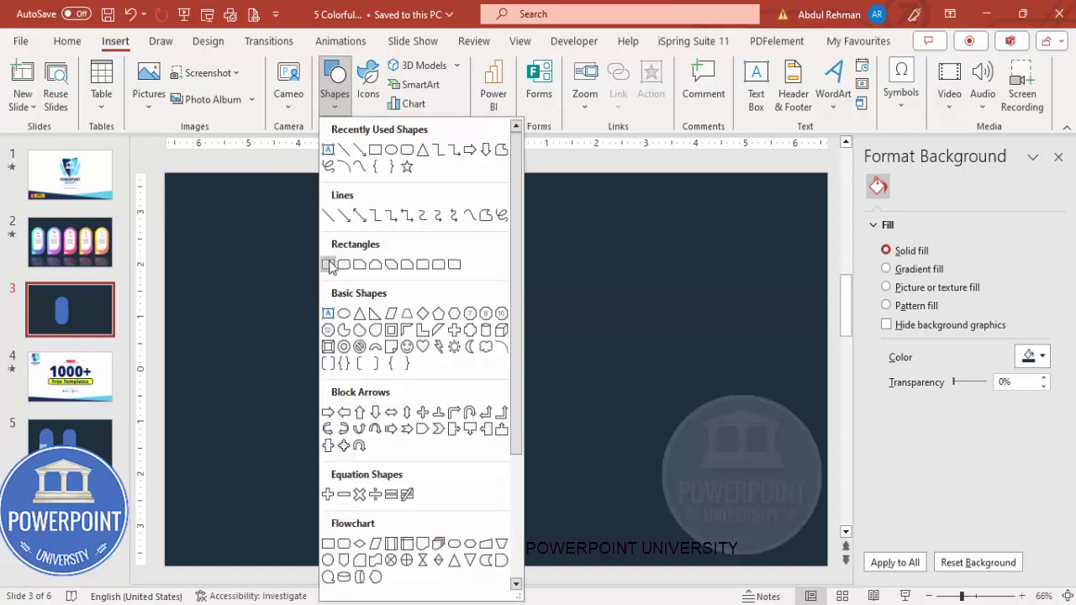
{"action": "left_click", "coordinate": [330, 264]}
{"action": "left_click_drag", "start_coordinate": [376, 393], "coordinate": [431, 487]}
{"action": "left_click", "coordinate": [454, 506]}
{"action": "left_click", "coordinate": [409, 435]}
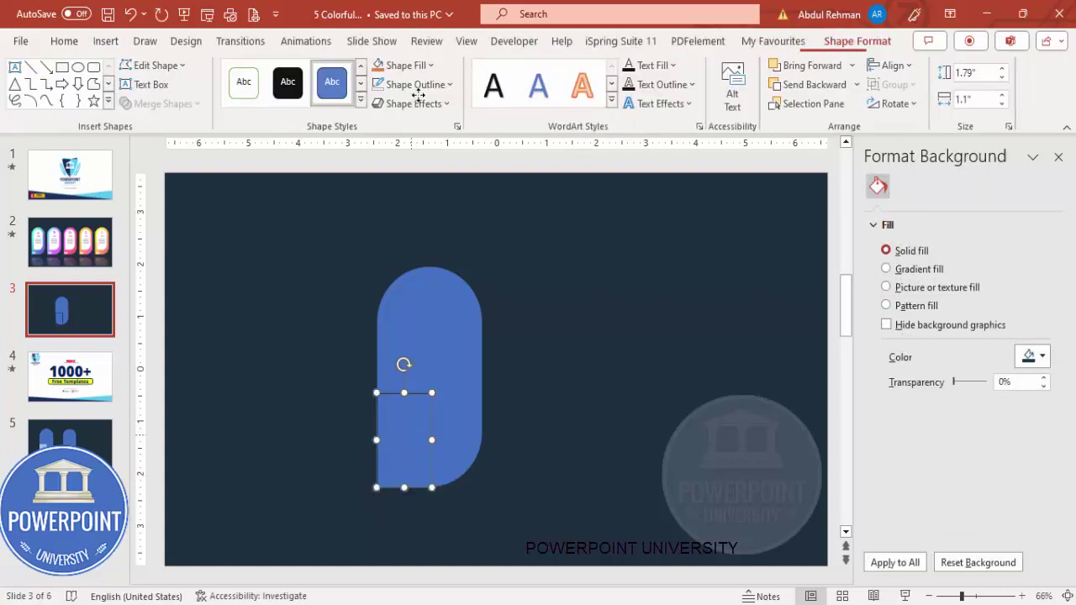
{"action": "left_click", "coordinate": [414, 84]}
{"action": "left_click", "coordinate": [451, 315]}
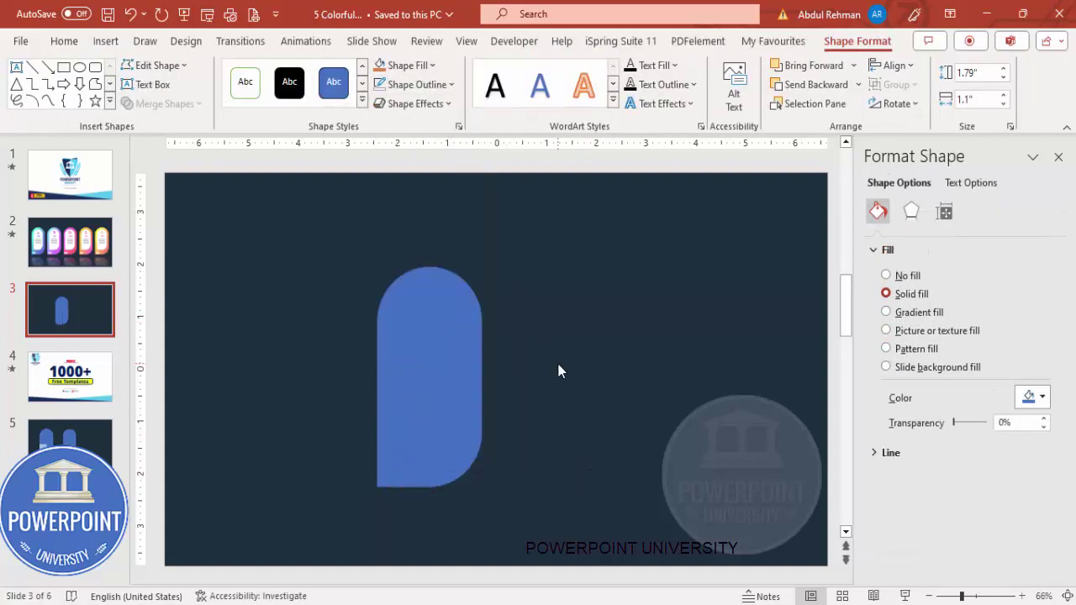
{"action": "left_click", "coordinate": [558, 370]}
Zoom in to extend the rectangle's bottom edge, then undo the resize and zoom back out
{"action": "left_click", "coordinate": [400, 474]}
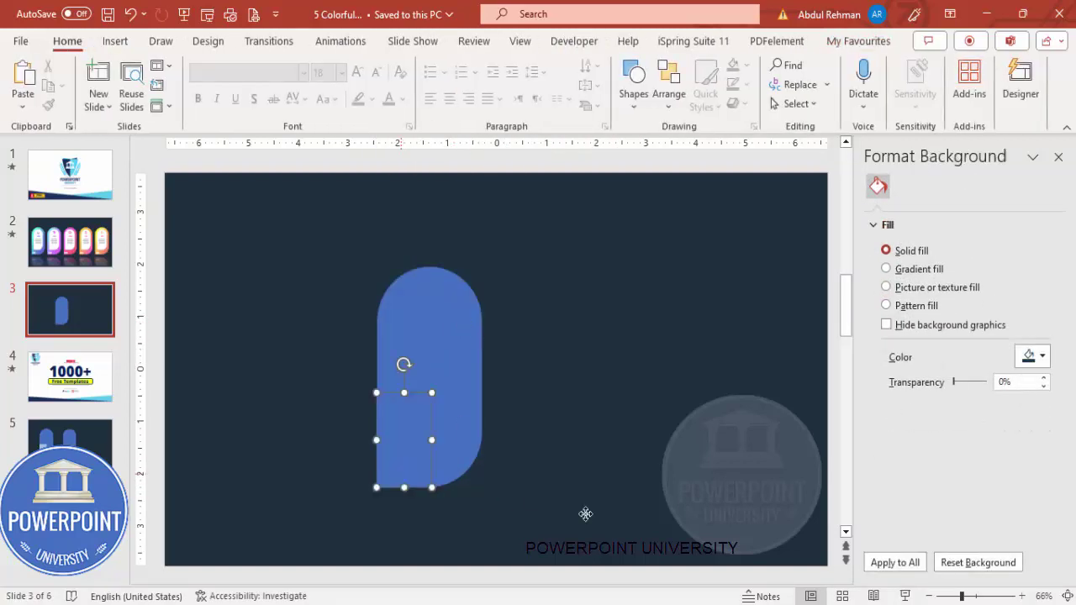
{"action": "left_click", "coordinate": [991, 596]}
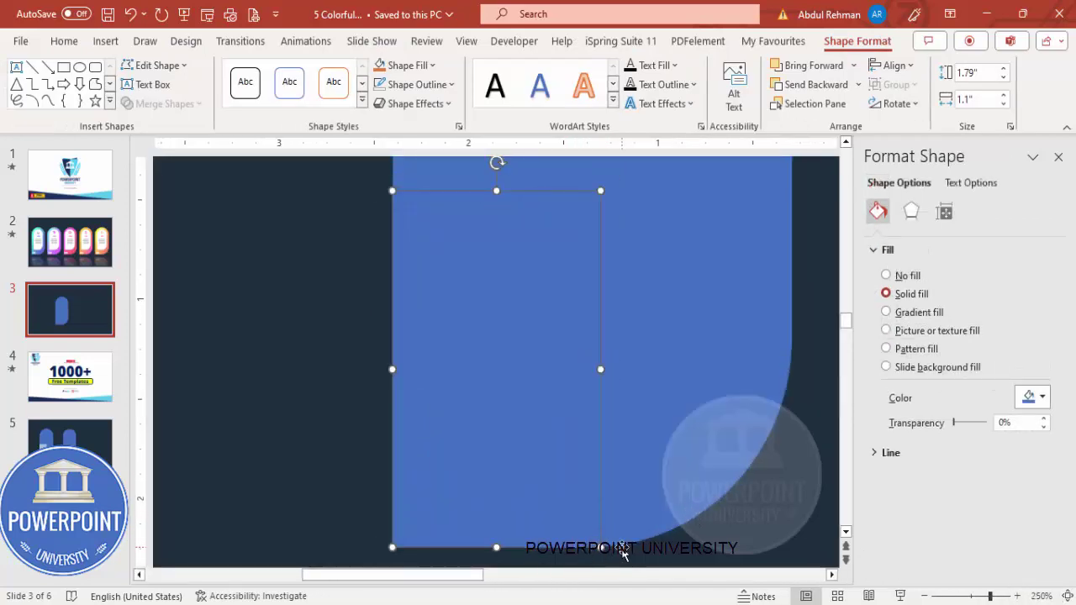
{"action": "left_click_drag", "start_coordinate": [499, 551], "coordinate": [495, 555]}
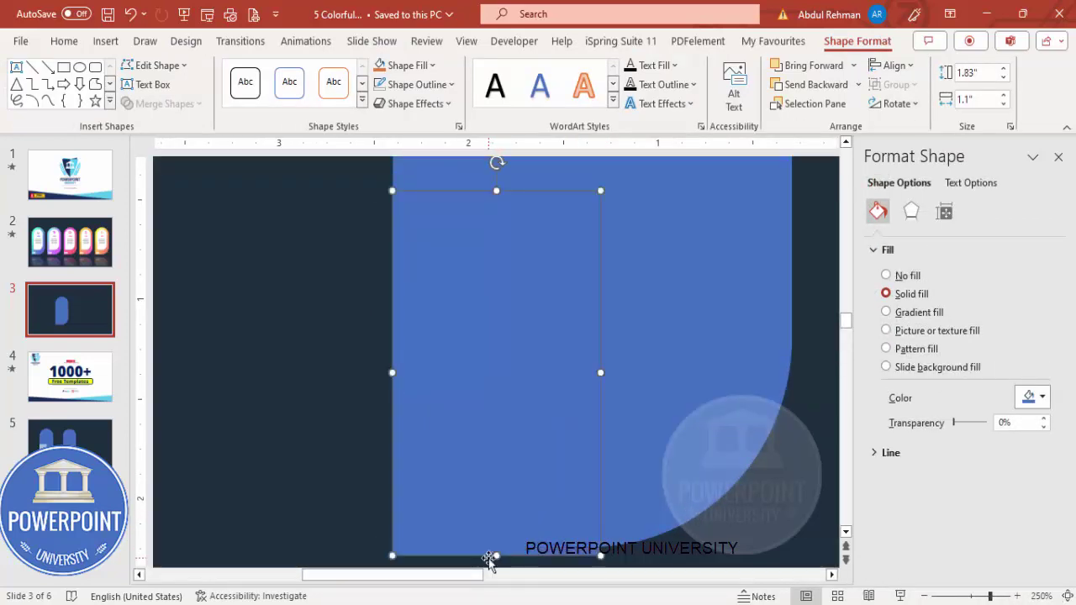
{"action": "left_click", "coordinate": [704, 528]}
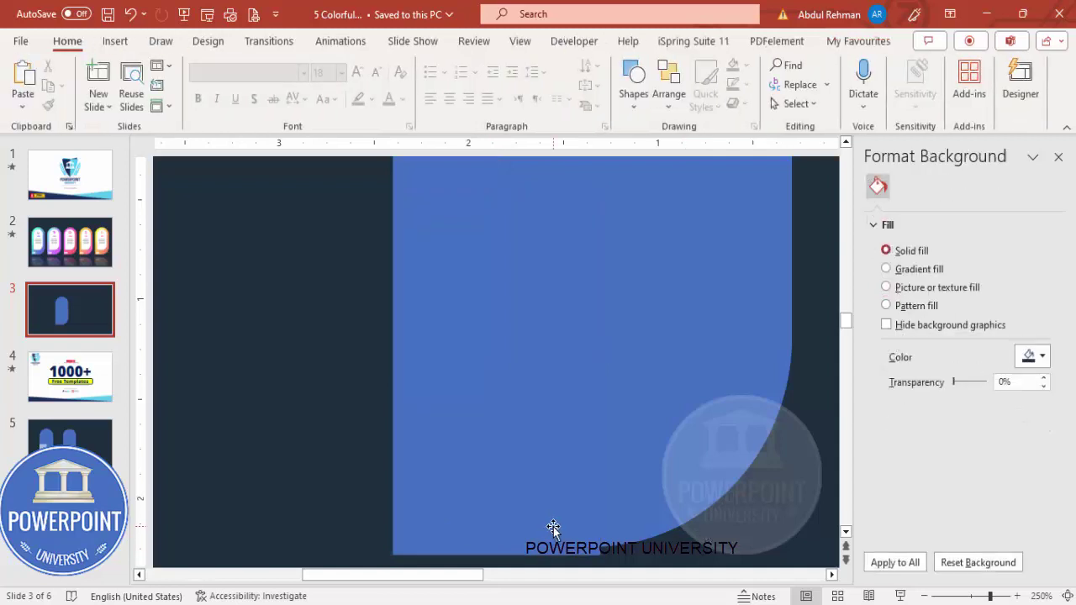
{"action": "key", "text": "ctrl+z"}
{"action": "left_click", "coordinate": [733, 548]}
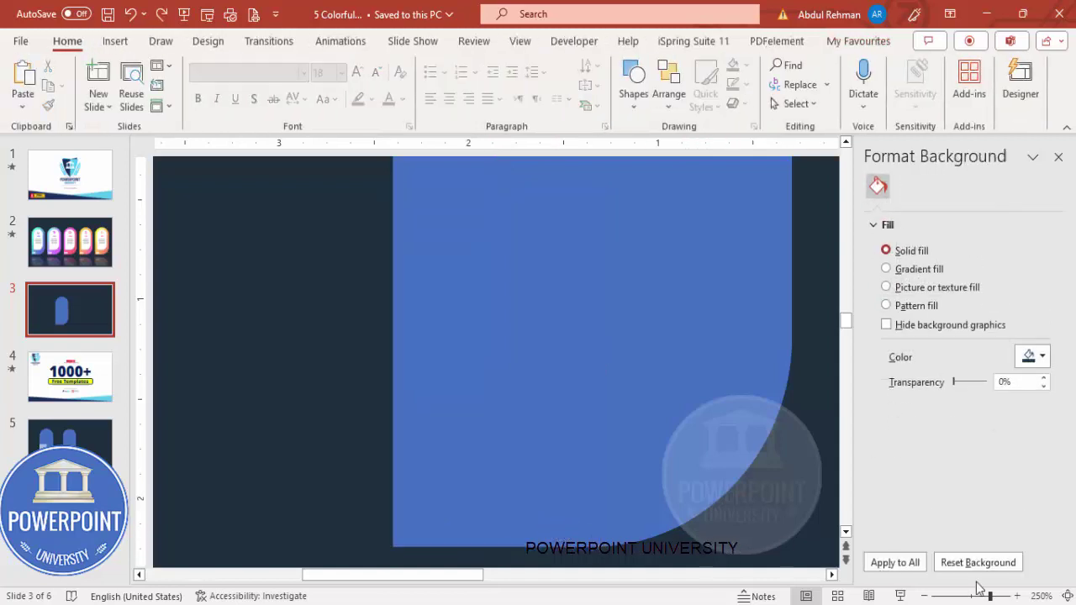
{"action": "left_click", "coordinate": [1065, 596]}
Select the rectangle and pill together and union them into one tab shape
{"action": "left_click", "coordinate": [412, 442]}
{"action": "left_click", "coordinate": [434, 343], "text": "shift"}
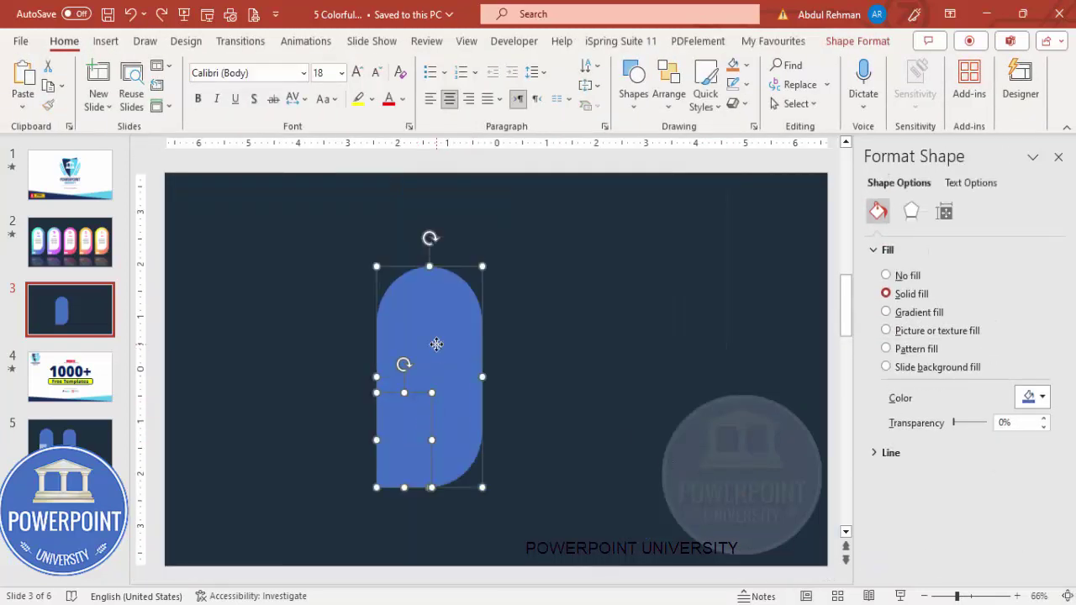
{"action": "left_click", "coordinate": [864, 42]}
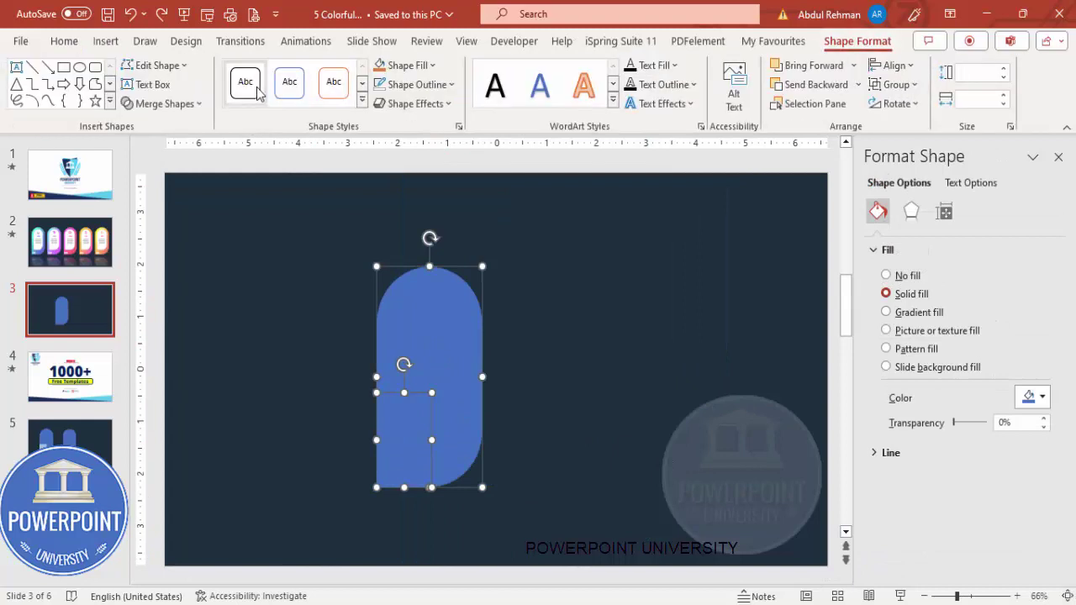
{"action": "left_click", "coordinate": [149, 104]}
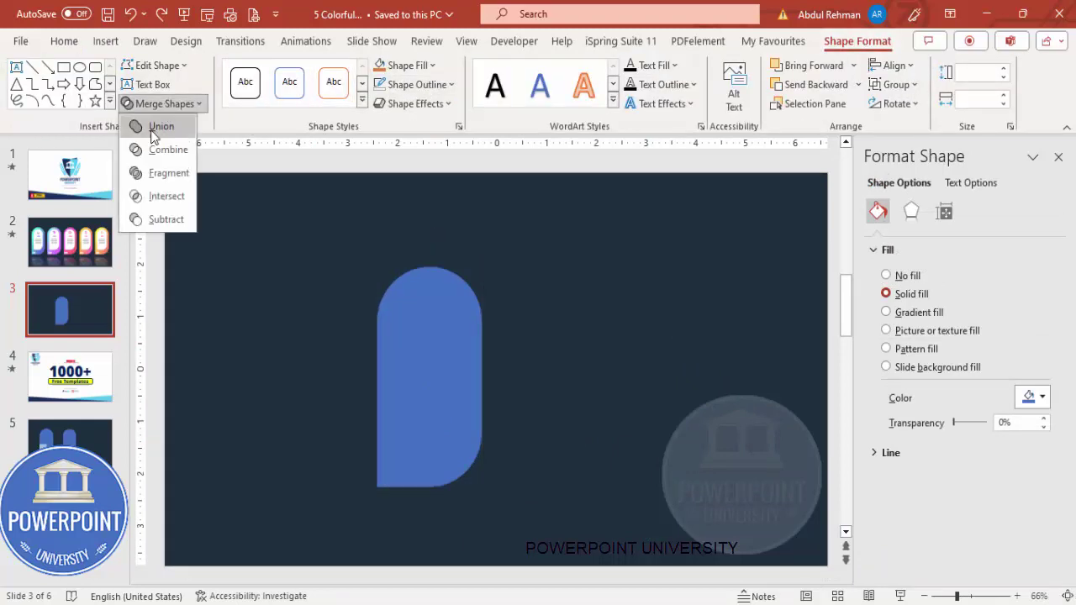
{"action": "left_click", "coordinate": [154, 134]}
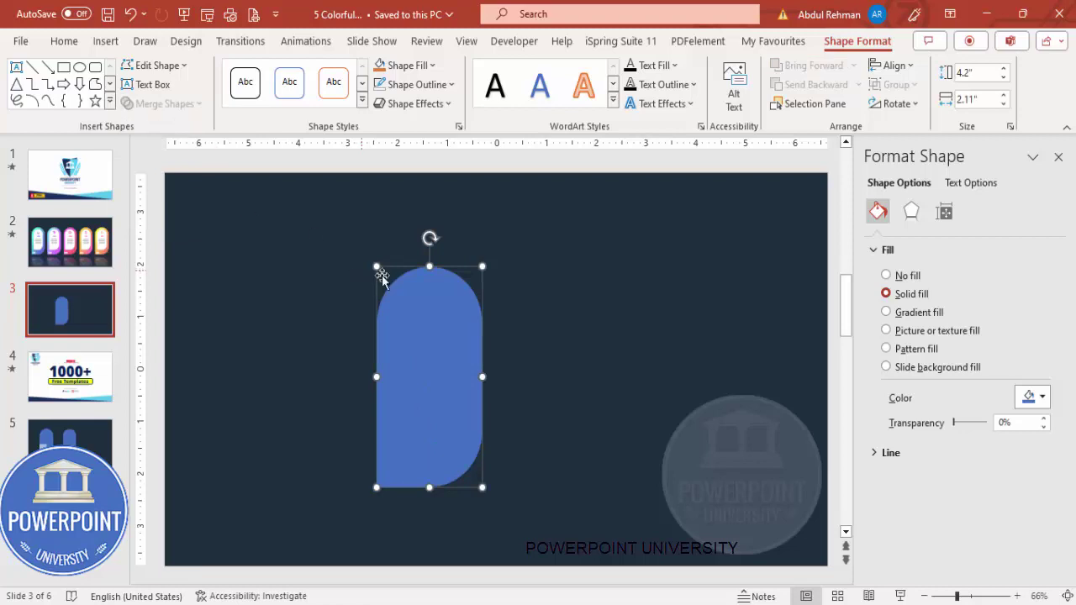
{"action": "left_click", "coordinate": [465, 40]}
Show the slide guides and centre the tab shape horizontally and vertically
{"action": "left_click", "coordinate": [320, 104]}
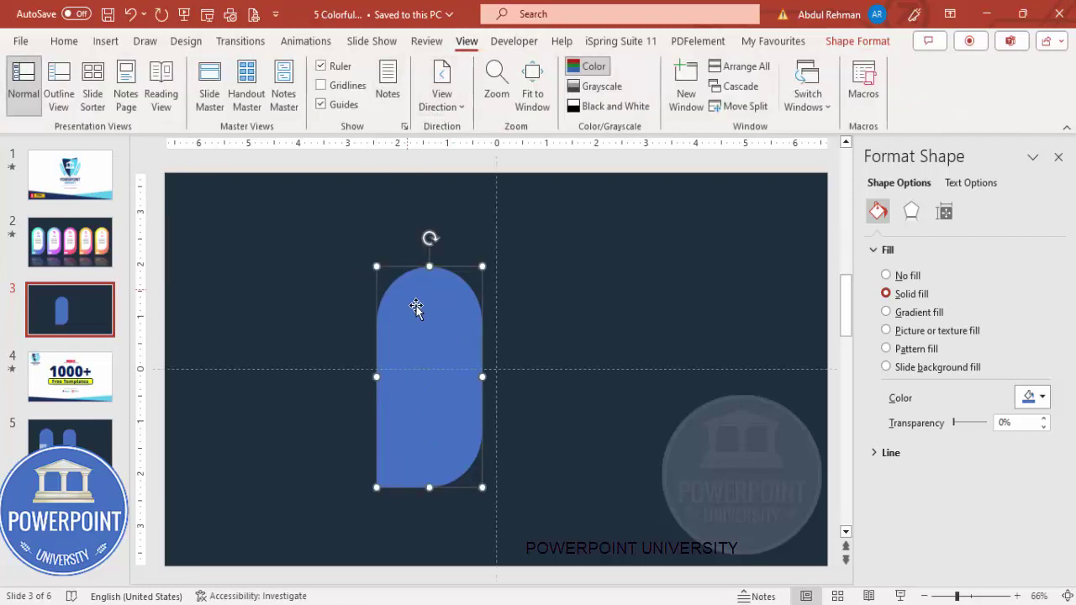
{"action": "left_click", "coordinate": [857, 40]}
{"action": "left_click", "coordinate": [893, 66]}
{"action": "left_click", "coordinate": [907, 85]}
{"action": "left_click", "coordinate": [893, 66]}
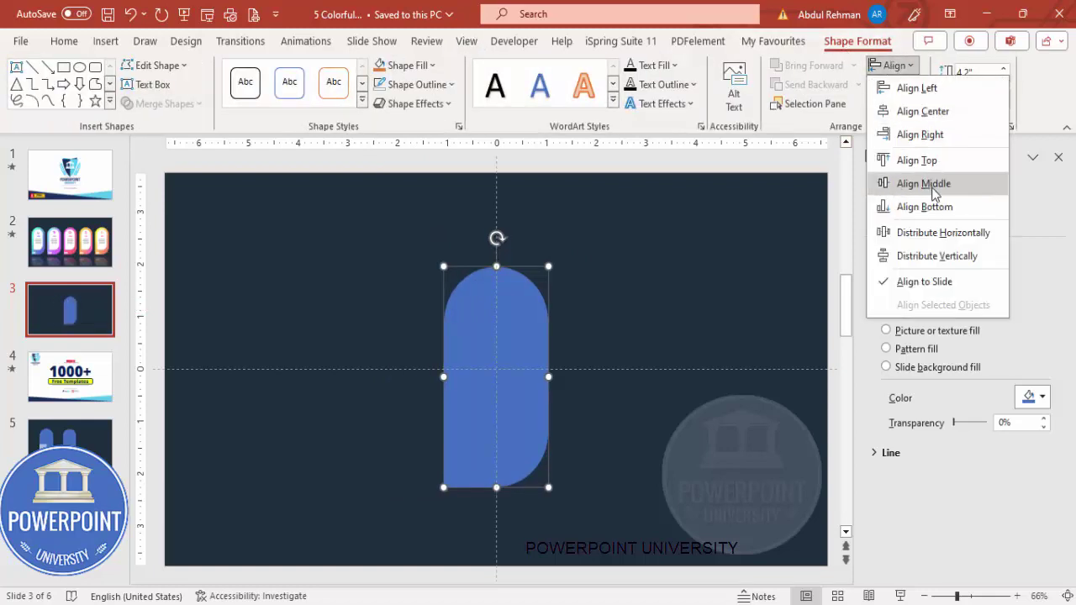
{"action": "left_click", "coordinate": [905, 180]}
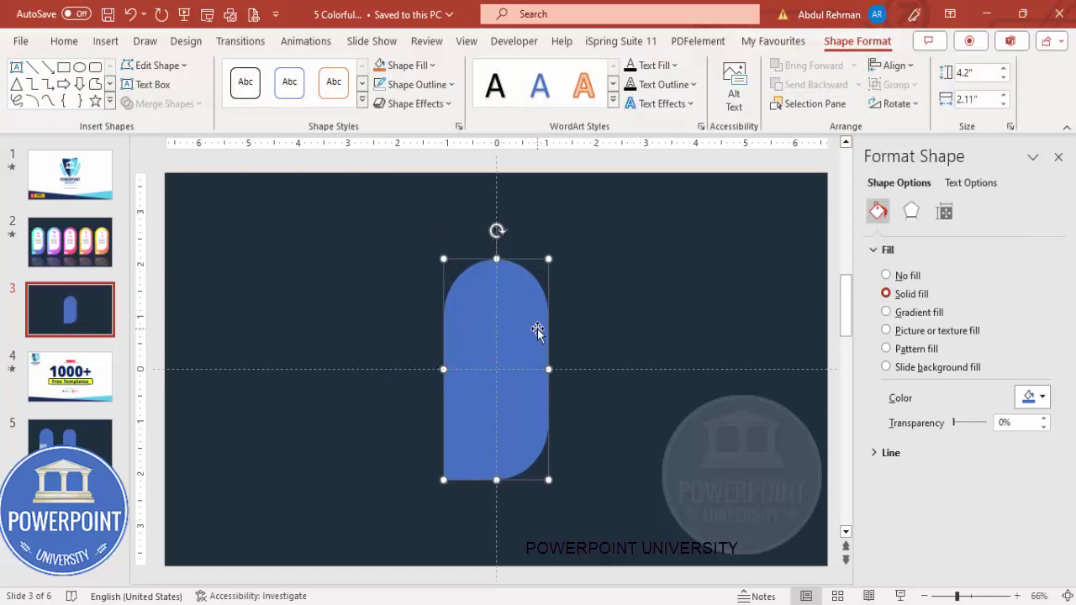
Give the tab shape a teal-to-violet gradient fill
{"action": "left_click", "coordinate": [924, 316]}
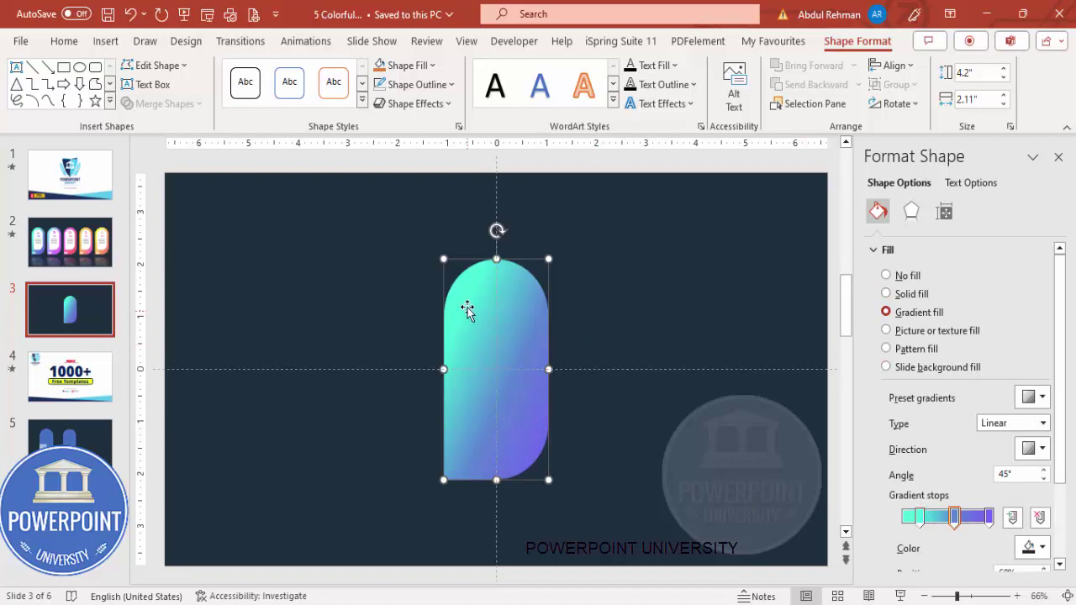
{"action": "left_click", "coordinate": [595, 320]}
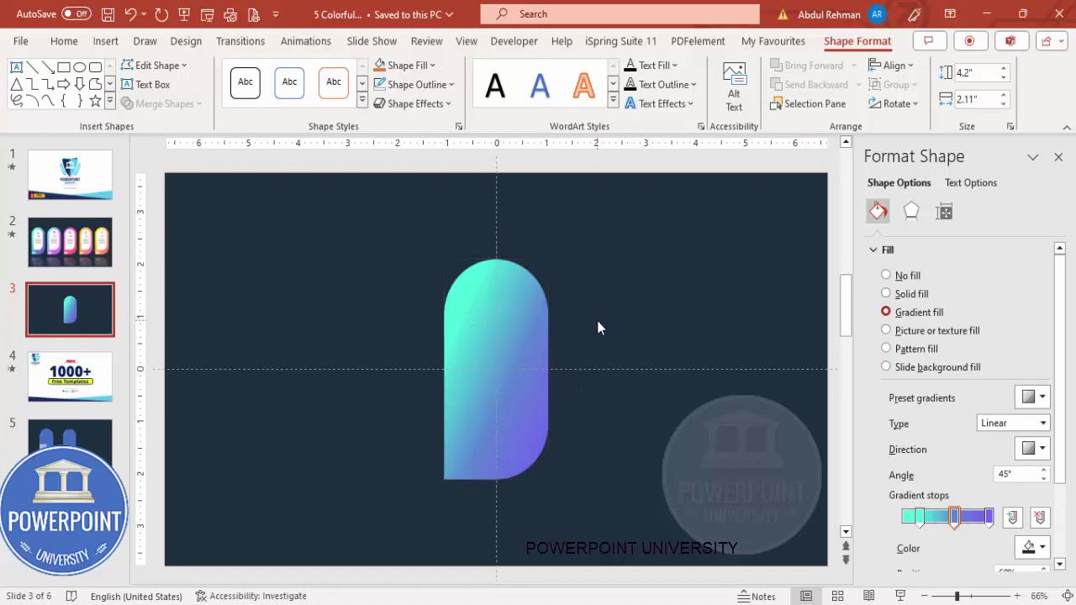
{"action": "left_click", "coordinate": [512, 333]}
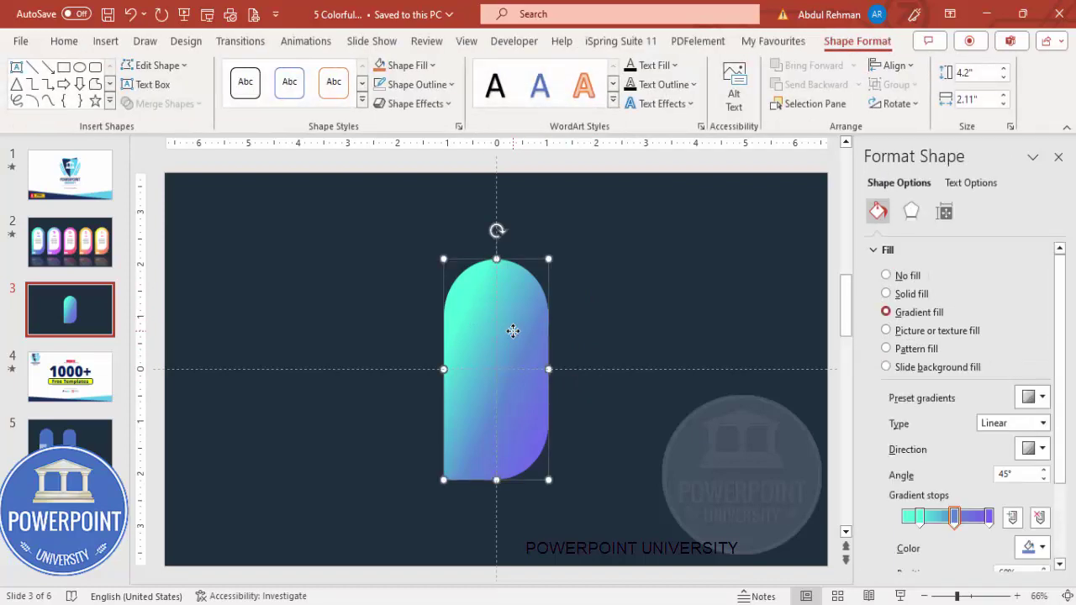
Duplicate the tab shape, fill the copy white, and shrink it inside the gradient card
{"action": "left_click_drag", "start_coordinate": [513, 330], "coordinate": [600, 320], "text": "ctrl"}
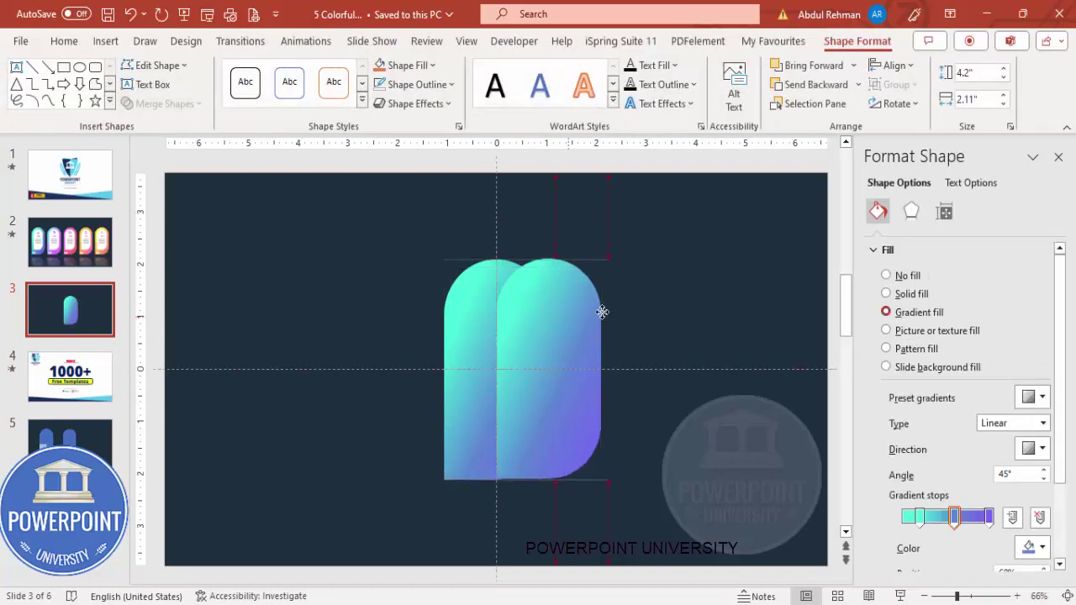
{"action": "left_click", "coordinate": [418, 72]}
{"action": "left_click", "coordinate": [381, 108]}
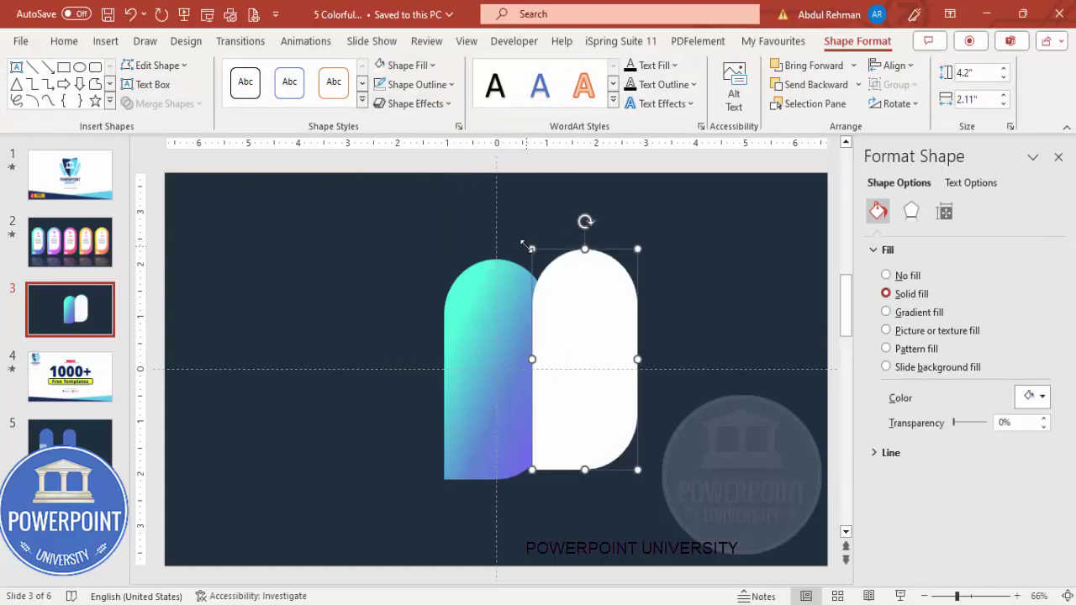
{"action": "left_click_drag", "start_coordinate": [532, 248], "coordinate": [559, 290]}
{"action": "left_click_drag", "start_coordinate": [577, 350], "coordinate": [477, 329]}
{"action": "left_click", "coordinate": [84, 312]}
{"action": "key", "text": "Up"}
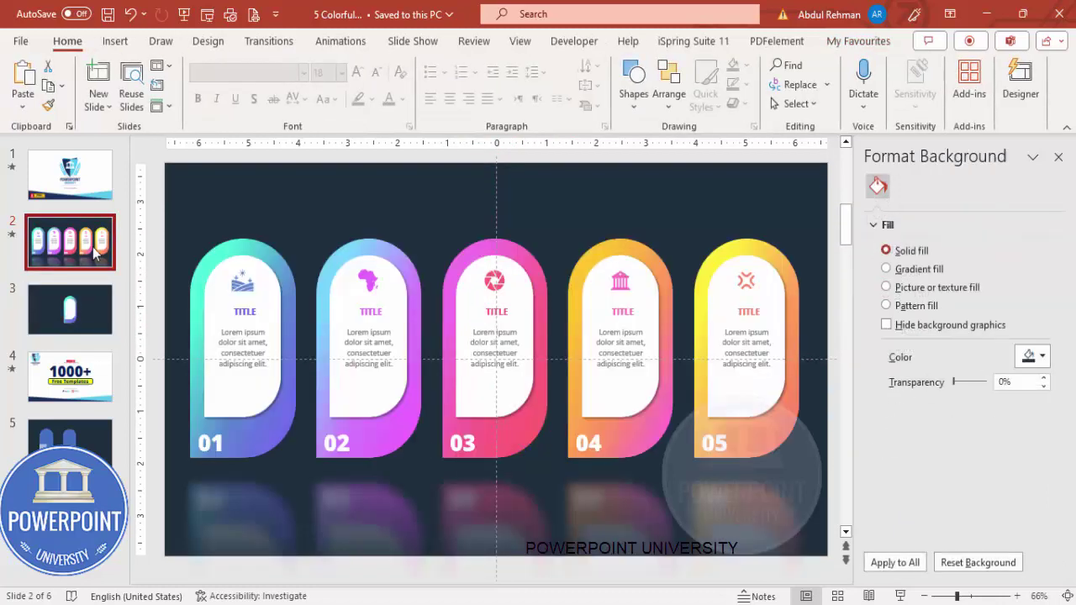
{"action": "key", "text": "Down"}
Give the white inner shape an Offset: Bottom Right outer shadow and compare with slide 2
{"action": "left_click", "coordinate": [479, 353]}
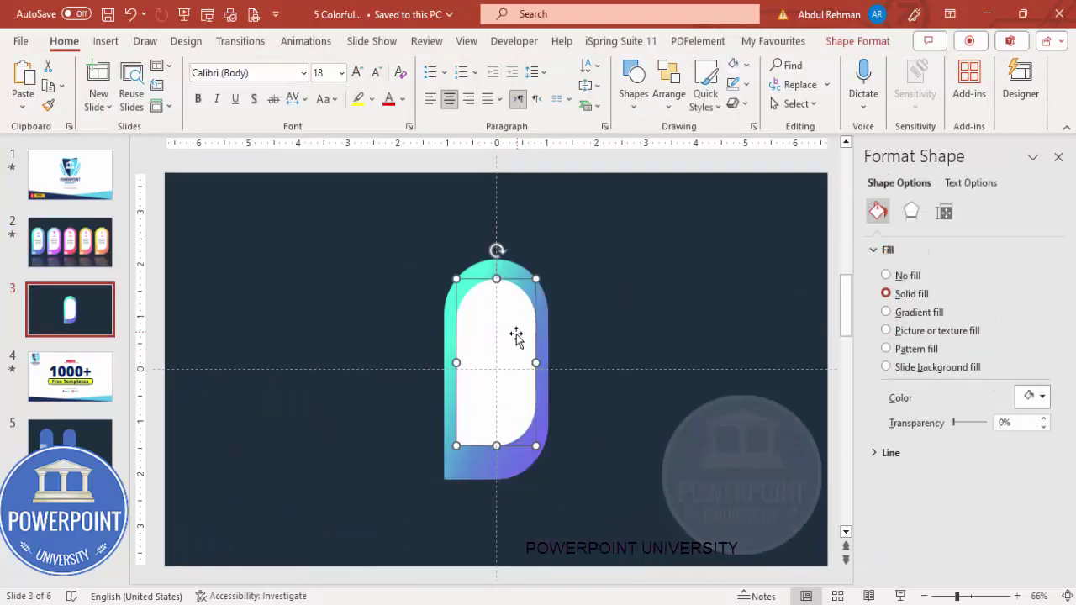
{"action": "left_click", "coordinate": [913, 213]}
{"action": "left_click", "coordinate": [913, 252]}
{"action": "left_click", "coordinate": [1032, 273]}
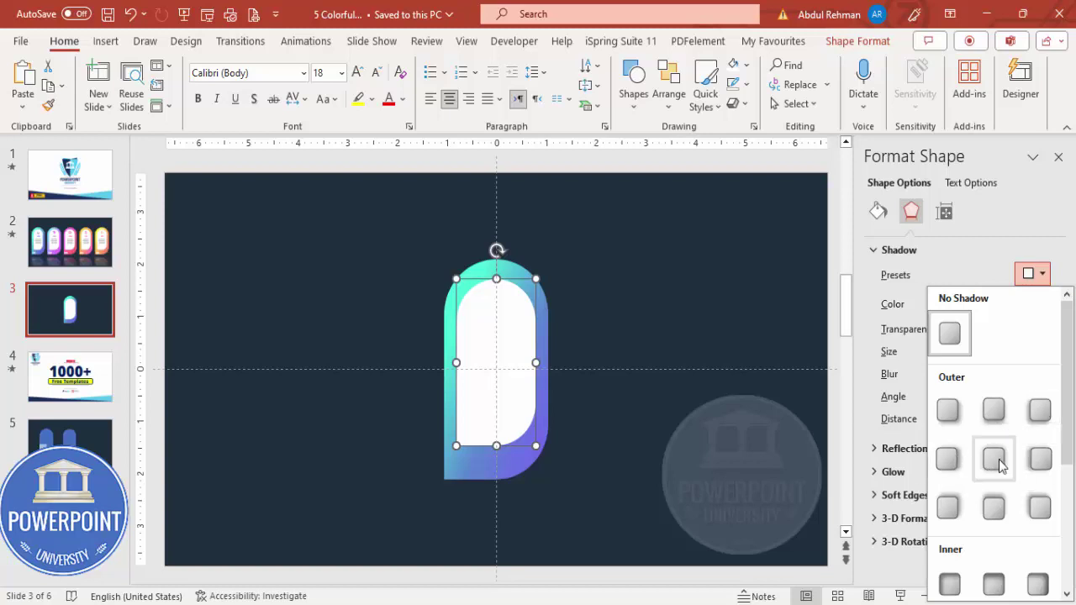
{"action": "left_click", "coordinate": [948, 410]}
{"action": "left_click", "coordinate": [648, 290]}
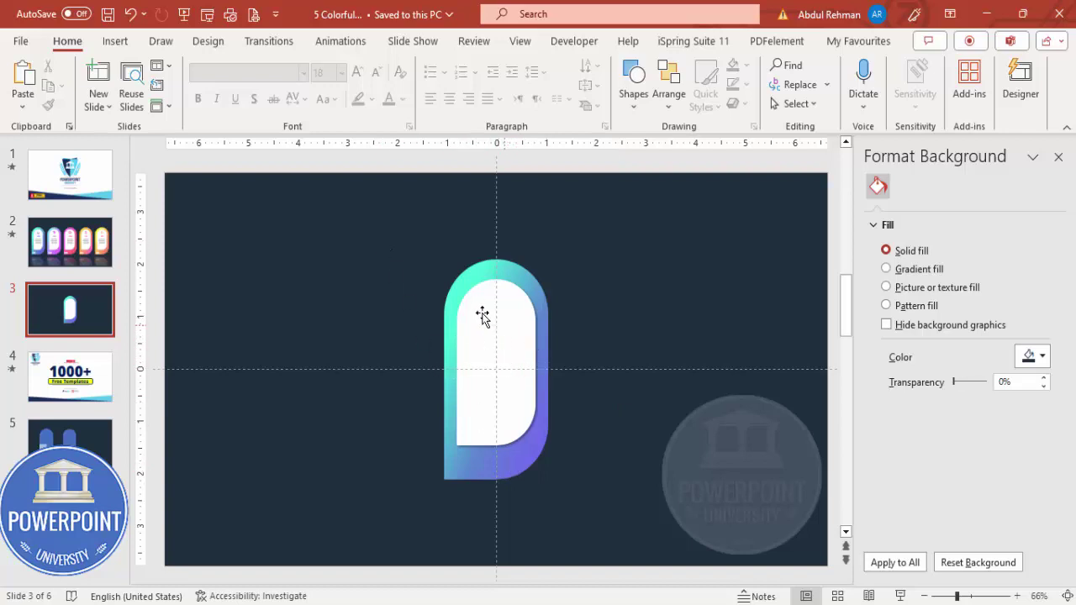
{"action": "left_click", "coordinate": [119, 244]}
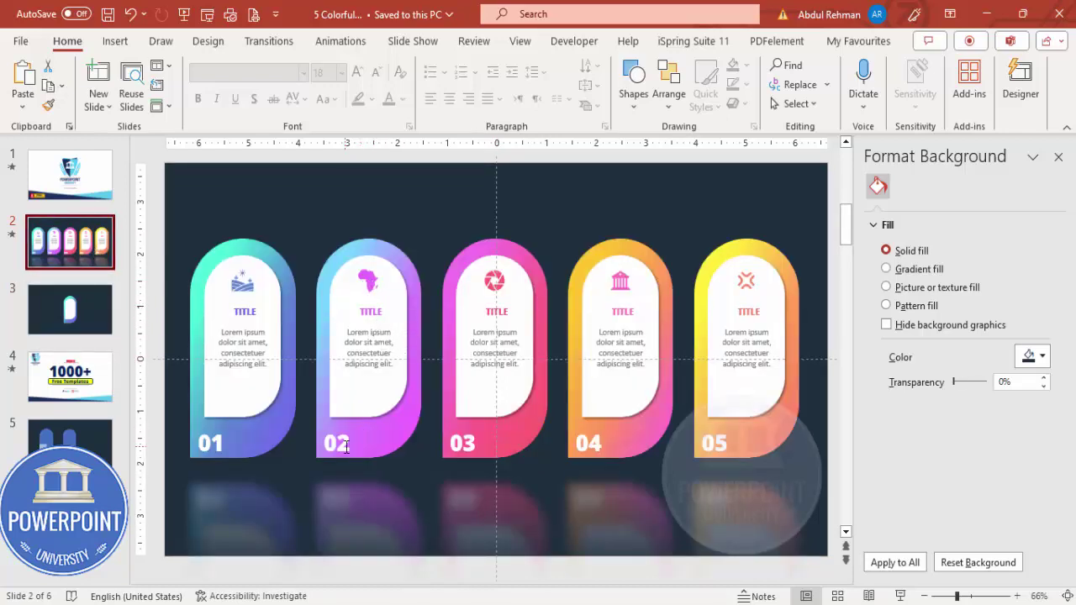
On slide 3, add a bold '01' text box beside the card
{"action": "left_click", "coordinate": [89, 322]}
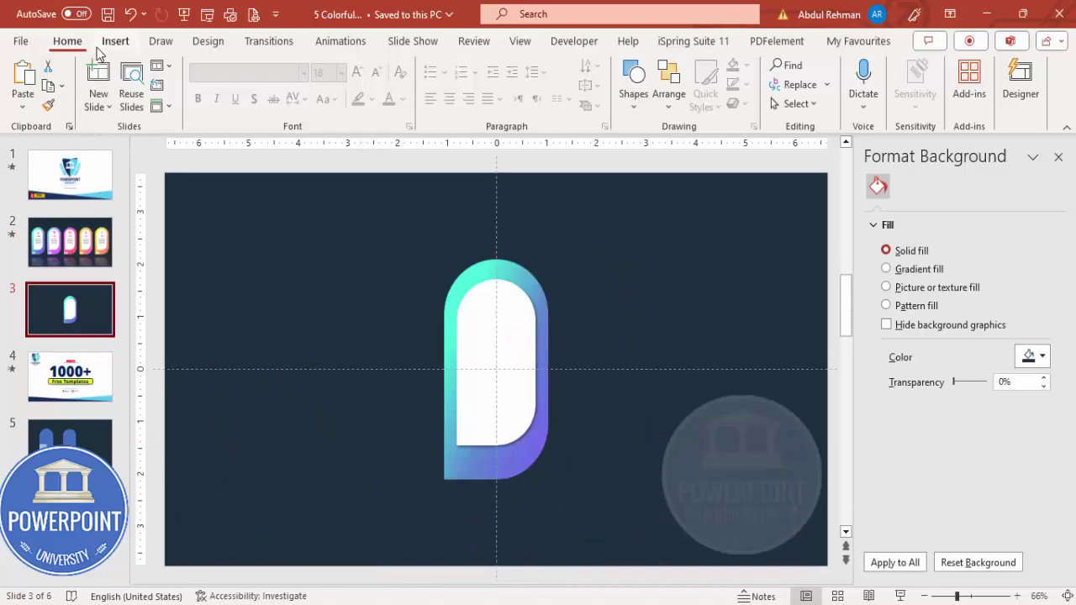
{"action": "left_click", "coordinate": [115, 40]}
{"action": "left_click", "coordinate": [756, 80]}
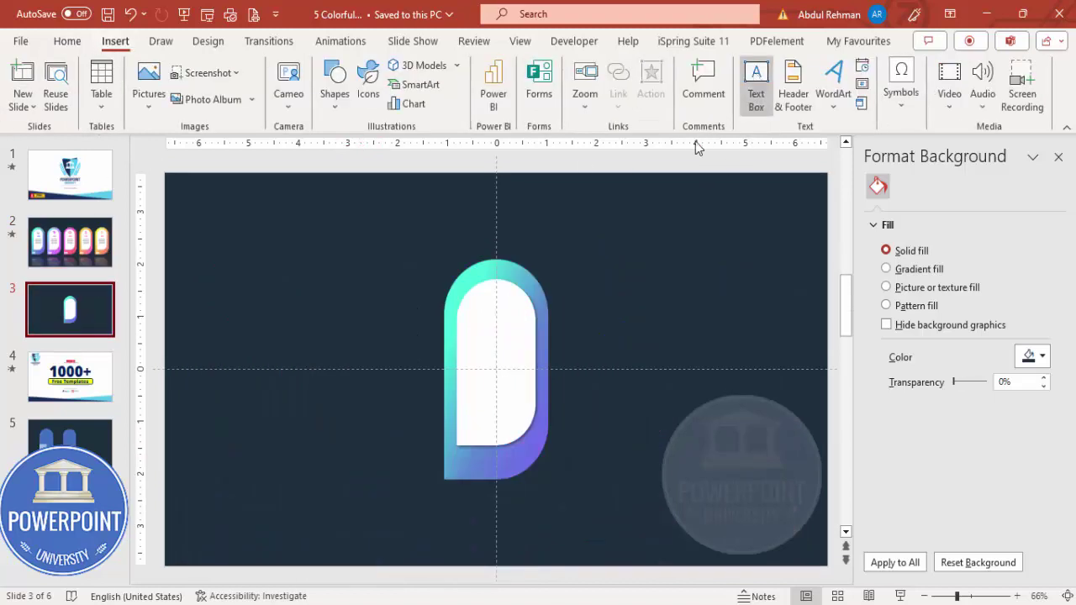
{"action": "left_click", "coordinate": [654, 344]}
{"action": "type", "text": "01"}
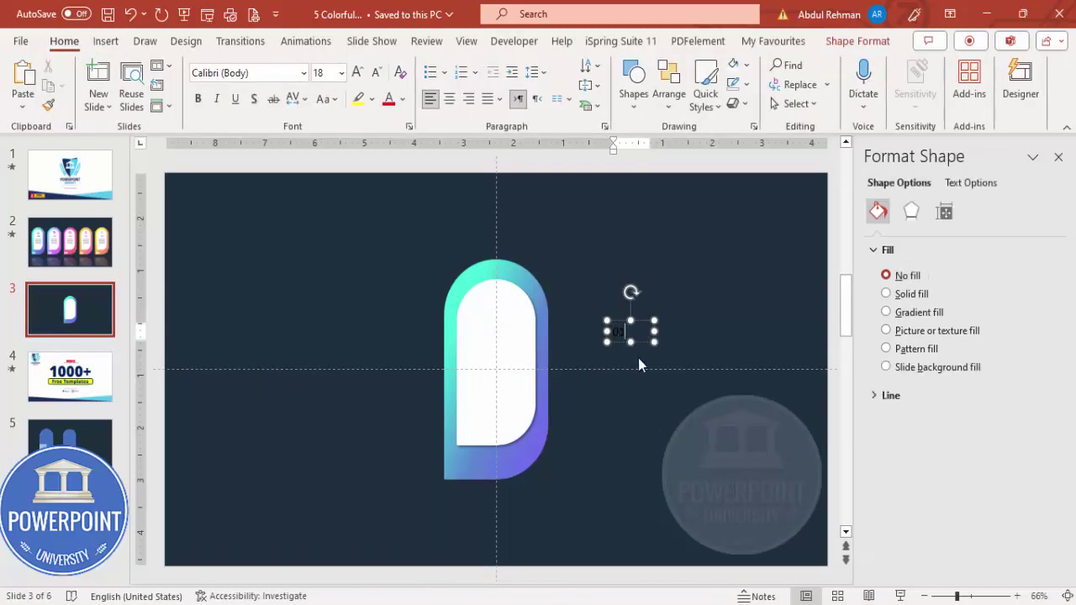
{"action": "left_click", "coordinate": [653, 321]}
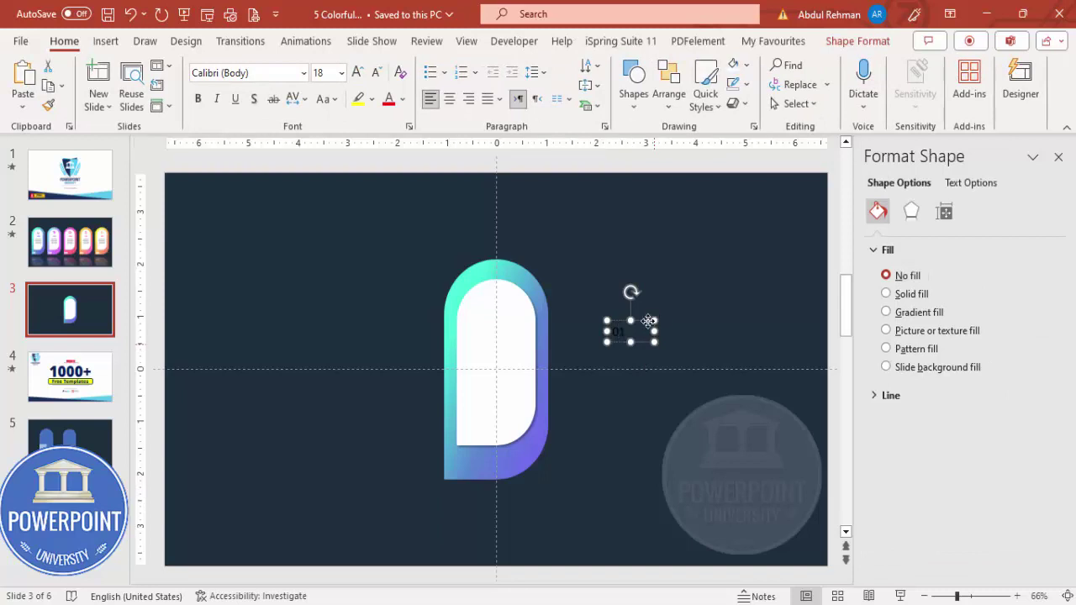
{"action": "left_click", "coordinate": [198, 99]}
Make '01' white Open Sans Extrabold at size 32 and place it at the card's bottom-left
{"action": "left_click", "coordinate": [252, 73]}
{"action": "type", "text": "OasisOpen Sans E"}
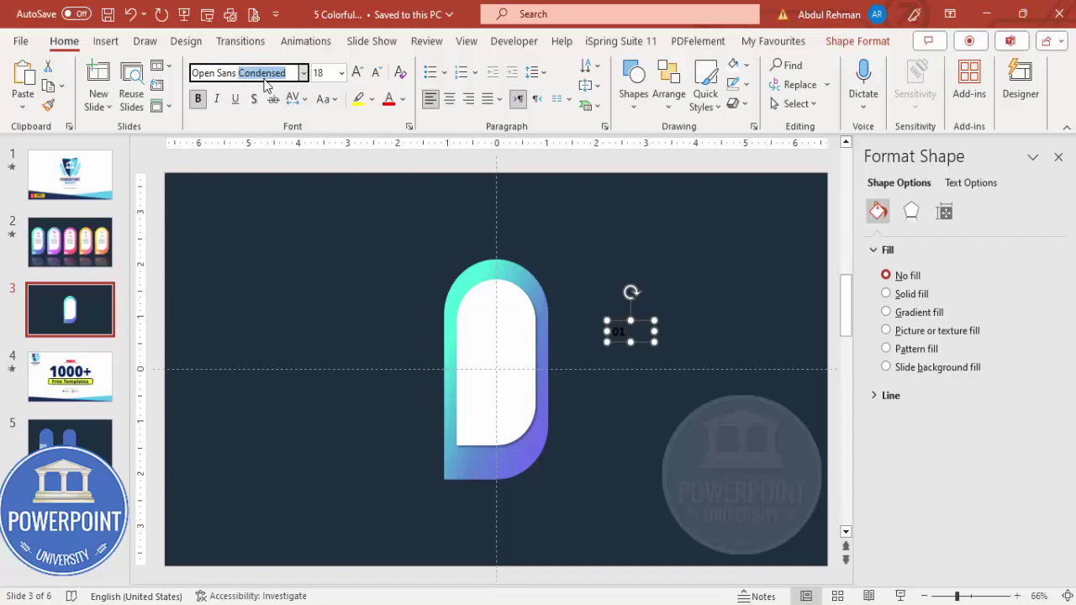
{"action": "key", "text": "Return"}
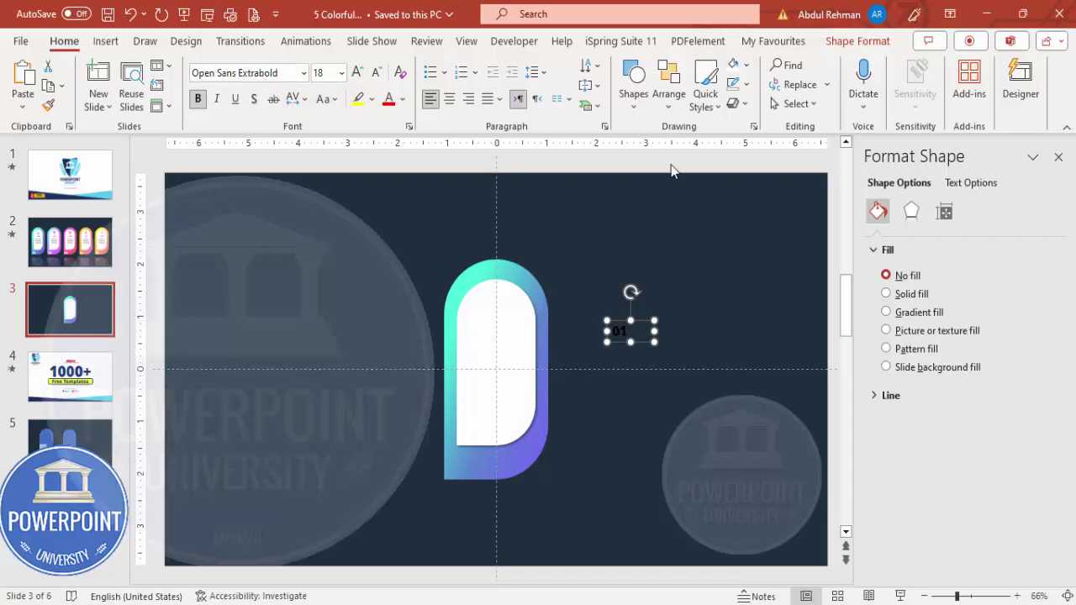
{"action": "left_click_drag", "start_coordinate": [643, 323], "coordinate": [479, 460]}
{"action": "left_click", "coordinate": [402, 100]}
{"action": "left_click", "coordinate": [391, 148]}
{"action": "left_click", "coordinate": [357, 72]}
{"action": "left_click", "coordinate": [357, 72]}
{"action": "left_click", "coordinate": [358, 72]}
{"action": "left_click", "coordinate": [357, 72]}
{"action": "mouse_move", "coordinate": [479, 460]}
{"action": "left_mouse_down"}
{"action": "mouse_move", "coordinate": [477, 444]}
{"action": "mouse_move", "coordinate": [485, 452]}
{"action": "left_mouse_up"}
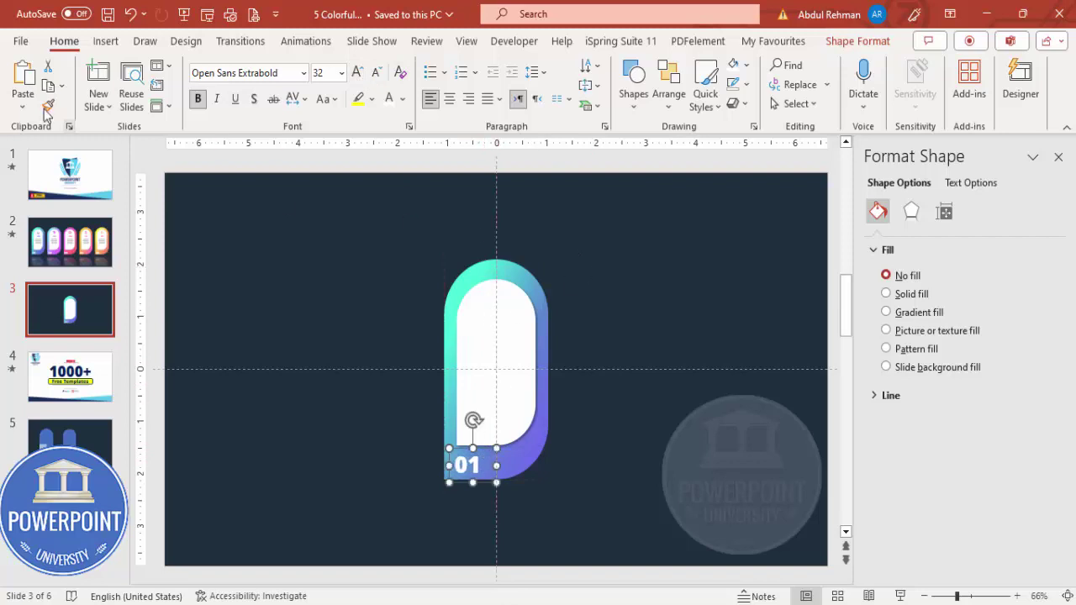
Draw a new text box inside the white inner shape
{"action": "left_click", "coordinate": [105, 40]}
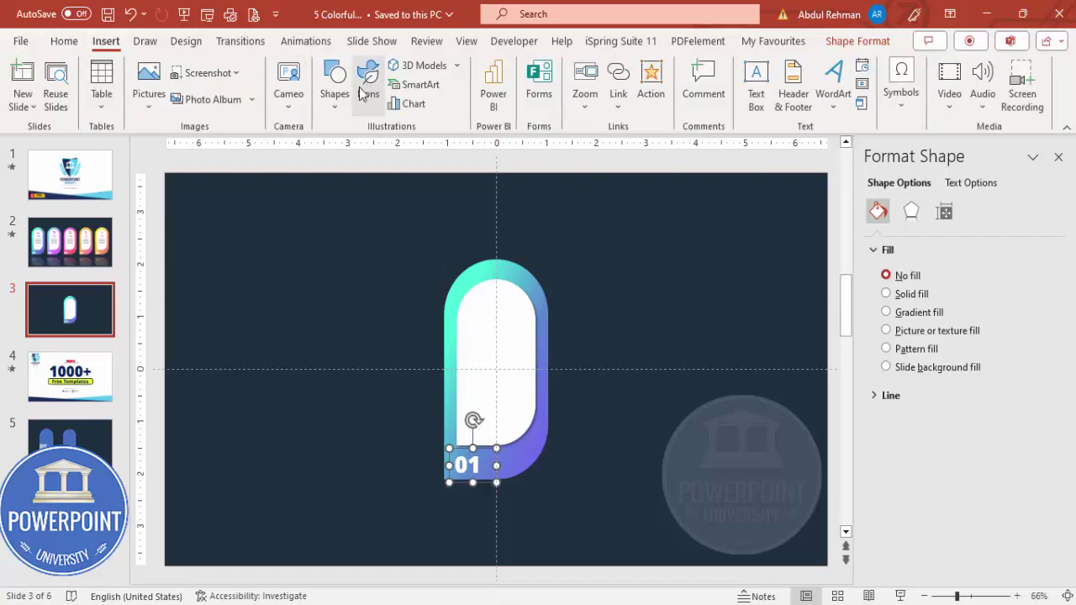
{"action": "left_click", "coordinate": [755, 84]}
{"action": "left_click_drag", "start_coordinate": [478, 317], "coordinate": [527, 342]}
Add a centred, bold 'TITLE' coloured with the card's purple-blue and raise it
{"action": "type", "text": "TITLE"}
{"action": "left_click", "coordinate": [521, 320]}
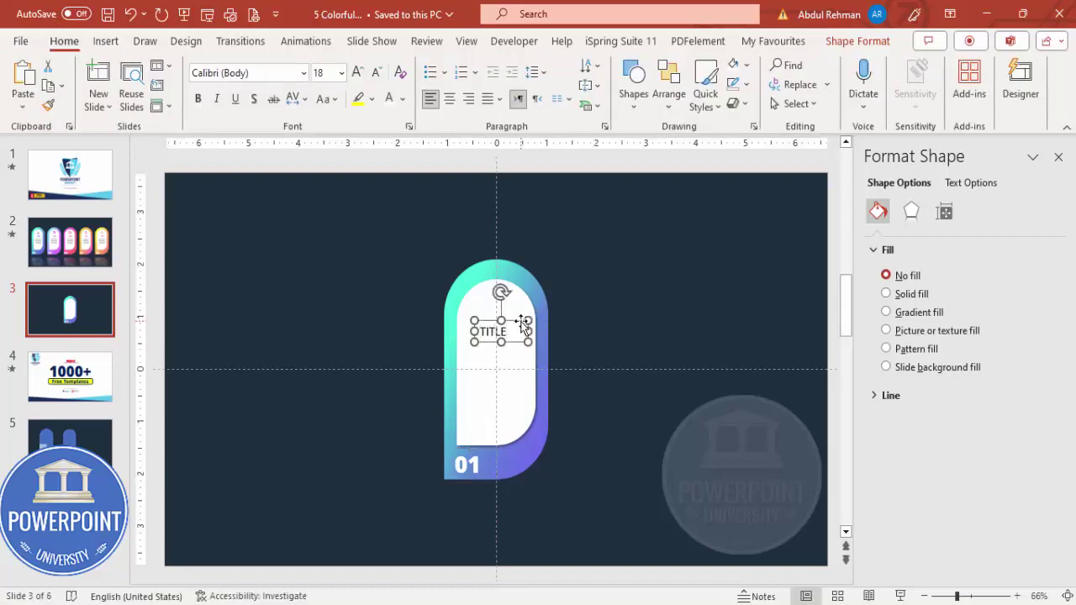
{"action": "left_click", "coordinate": [449, 99]}
{"action": "left_click", "coordinate": [197, 98]}
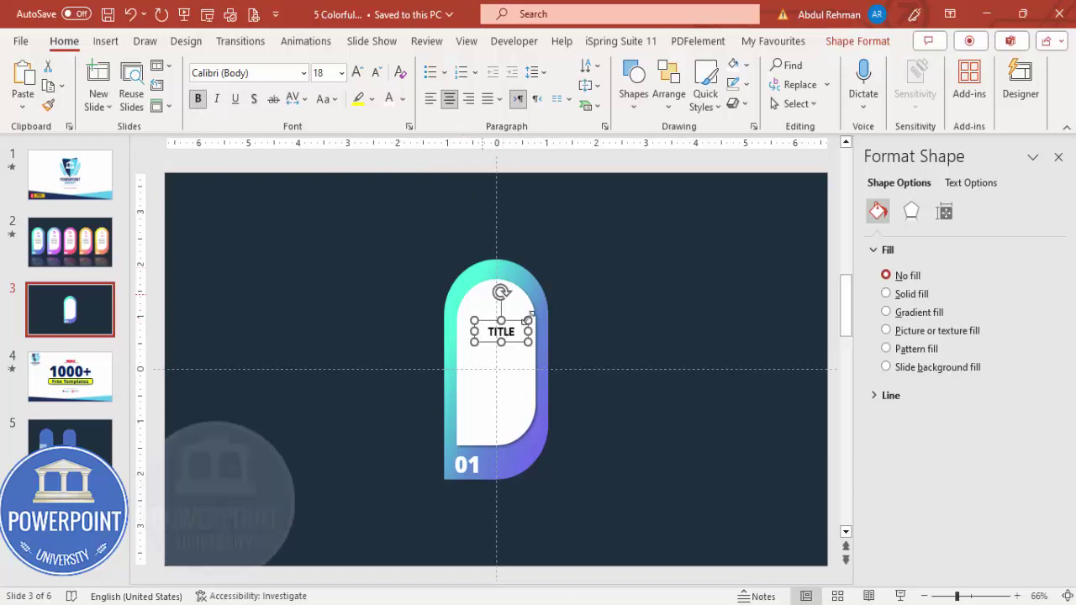
{"action": "left_click", "coordinate": [402, 98]}
{"action": "left_click", "coordinate": [420, 353]}
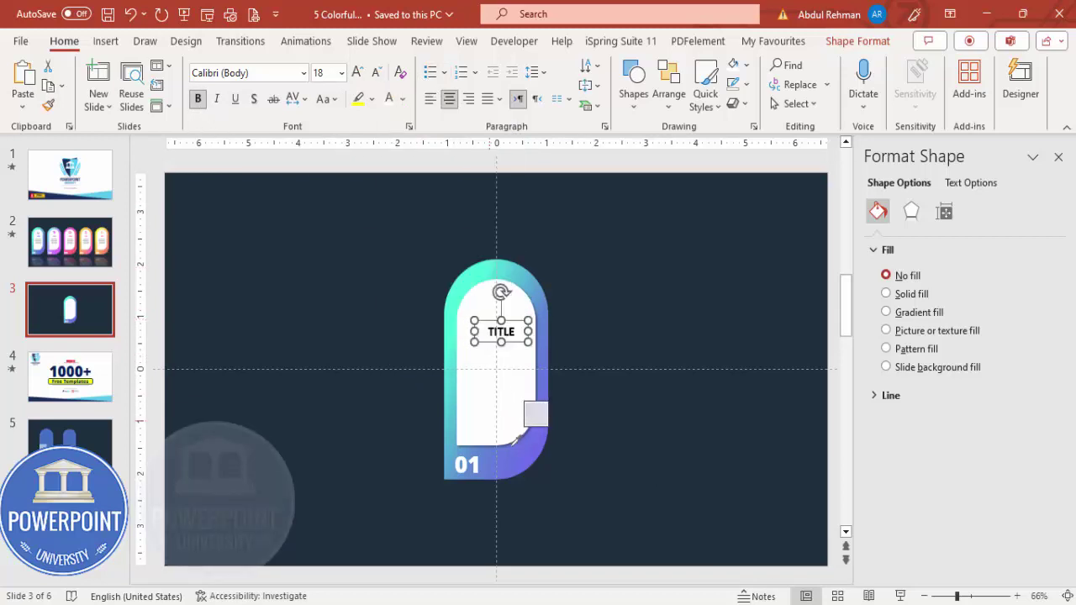
{"action": "left_click", "coordinate": [543, 368]}
{"action": "left_click_drag", "start_coordinate": [514, 325], "coordinate": [506, 303]}
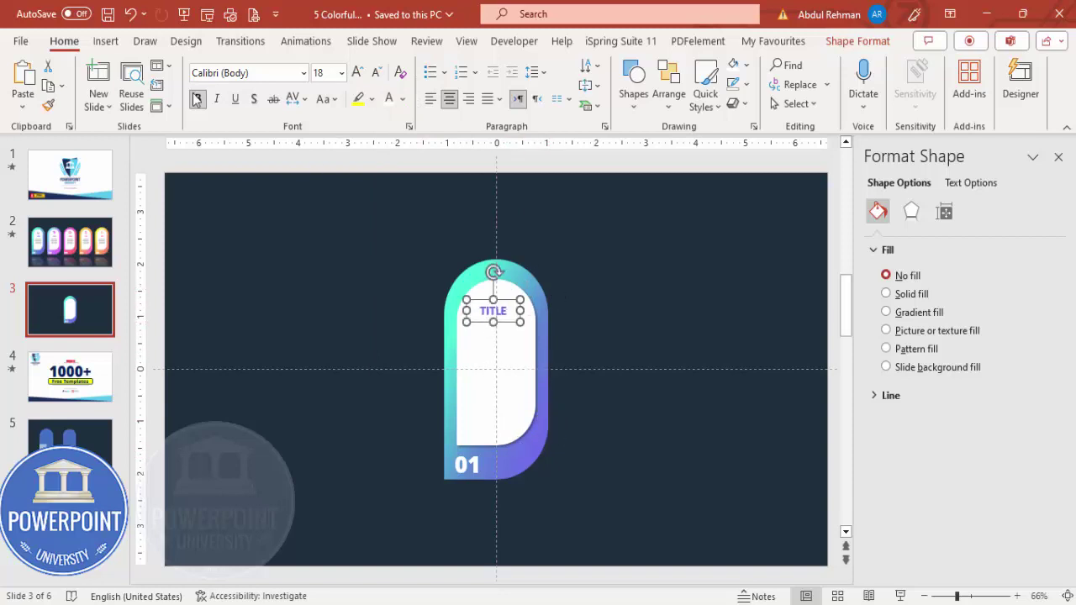
Draw a body text box beneath TITLE inside the white shape
{"action": "left_click", "coordinate": [105, 40]}
{"action": "left_click", "coordinate": [756, 81]}
{"action": "left_click_drag", "start_coordinate": [480, 343], "coordinate": [591, 418]}
Fill the body text box with =lorem() text and delete the extra sentences
{"action": "type", "text": "=lorem()"}
{"action": "key", "text": "Return"}
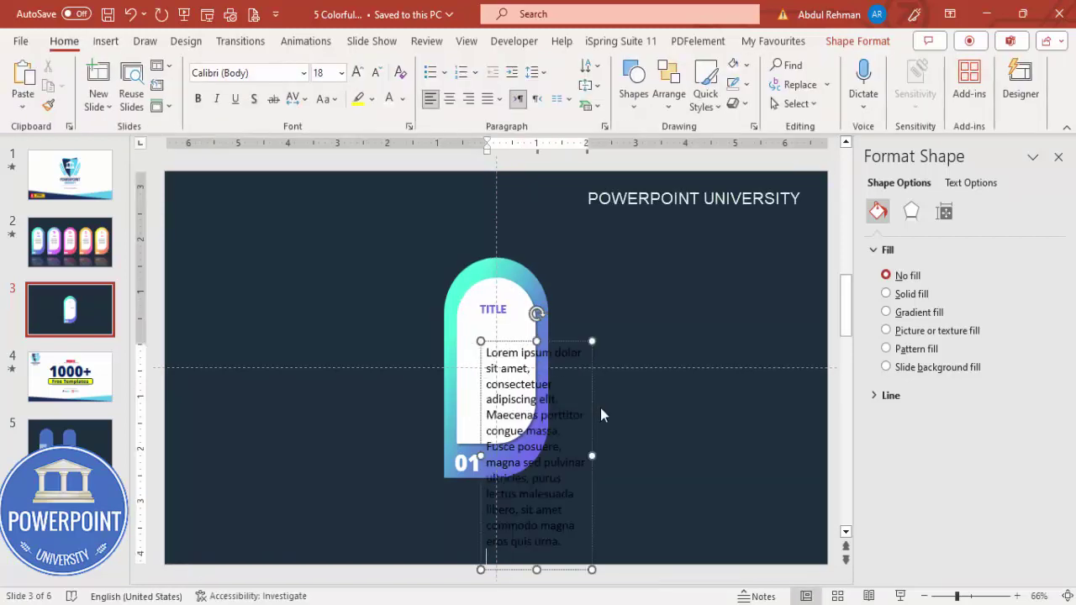
{"action": "left_click_drag", "start_coordinate": [487, 447], "coordinate": [563, 545]}
{"action": "key", "text": "Delete"}
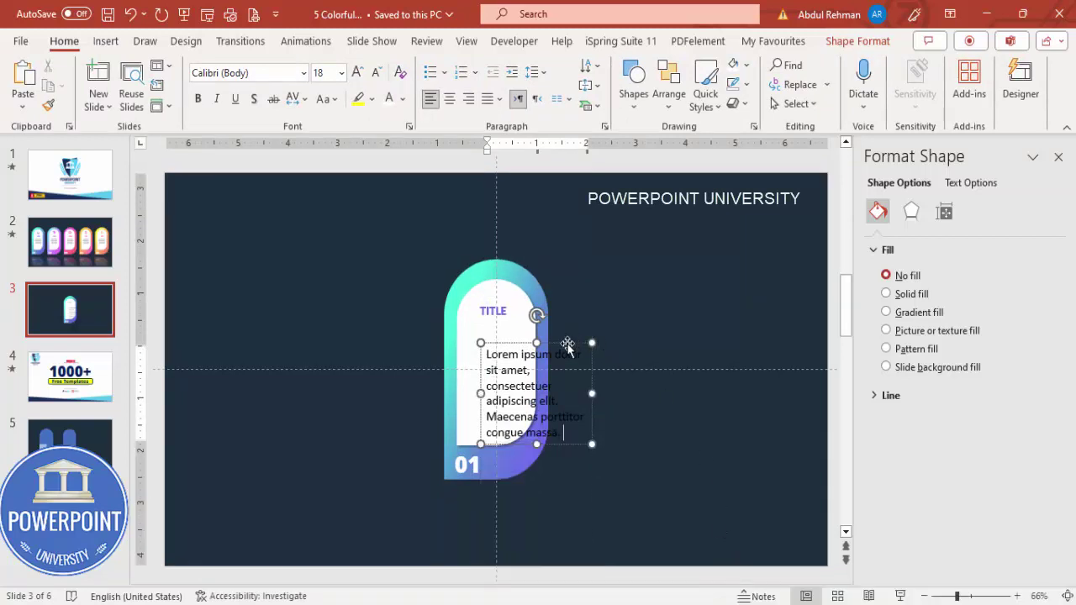
Centre the body text, set it to 11 pt grey, and move it under TITLE
{"action": "left_click", "coordinate": [450, 99]}
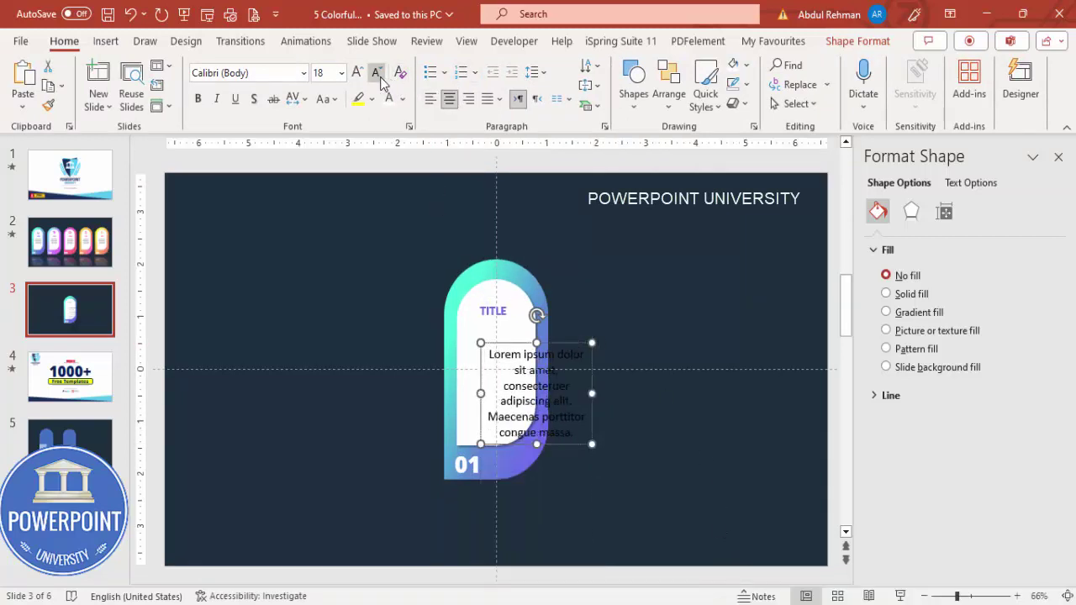
{"action": "left_click", "coordinate": [377, 73]}
{"action": "left_click", "coordinate": [378, 74]}
{"action": "left_click", "coordinate": [378, 74]}
{"action": "left_click", "coordinate": [379, 75]}
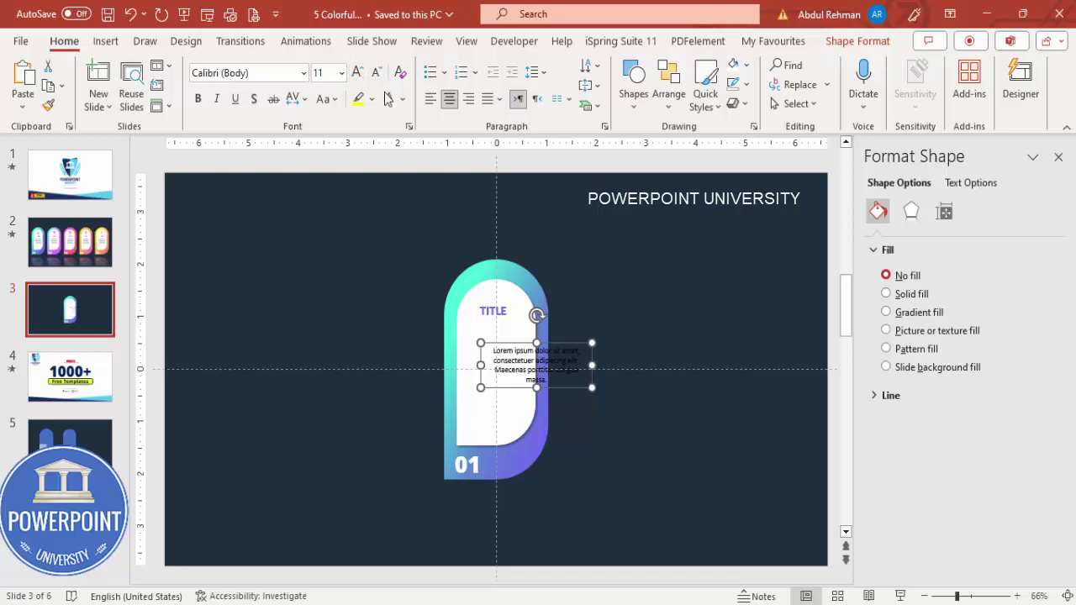
{"action": "left_click", "coordinate": [403, 100]}
{"action": "left_click", "coordinate": [388, 207]}
{"action": "left_click_drag", "start_coordinate": [593, 361], "coordinate": [524, 348]}
Lower the TITLE text box toward the body text
{"action": "left_click", "coordinate": [508, 313]}
{"action": "left_click_drag", "start_coordinate": [511, 304], "coordinate": [511, 323]}
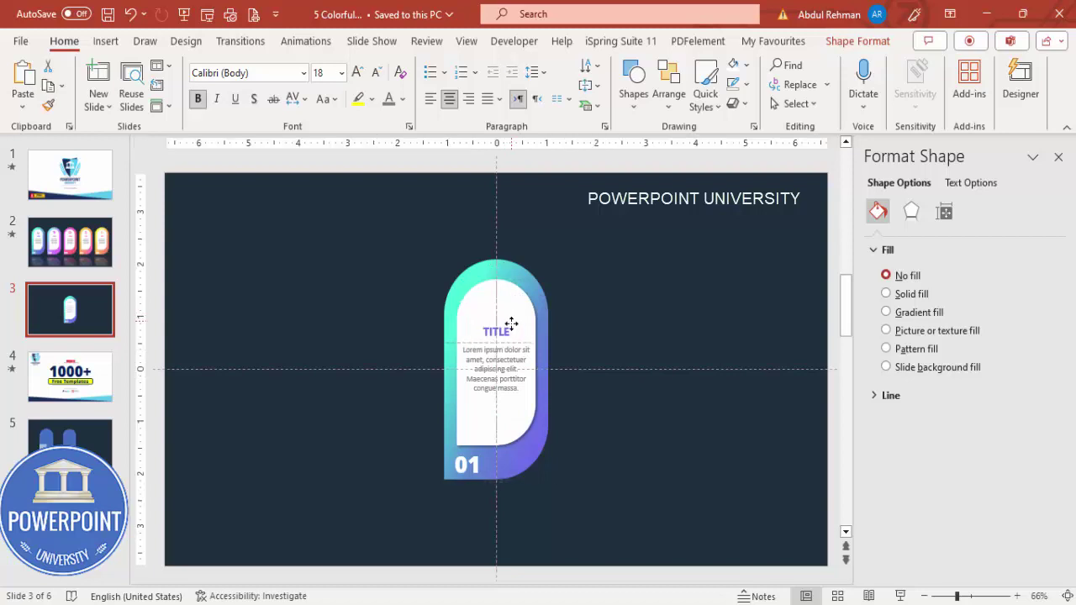
{"action": "left_click", "coordinate": [575, 299]}
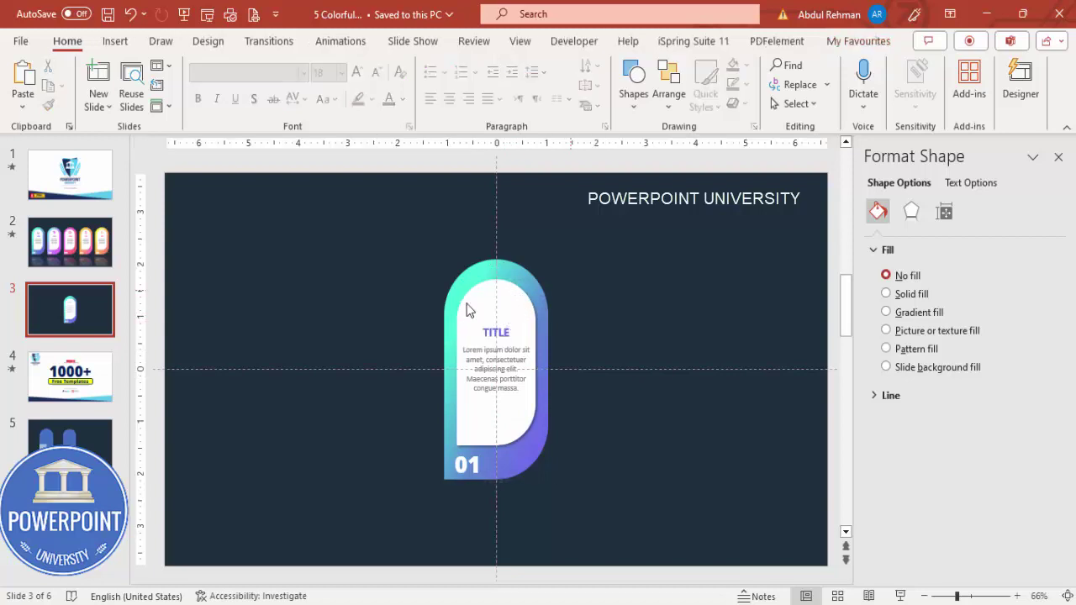
Insert the Africa map icon from the icon library
{"action": "left_click", "coordinate": [119, 43]}
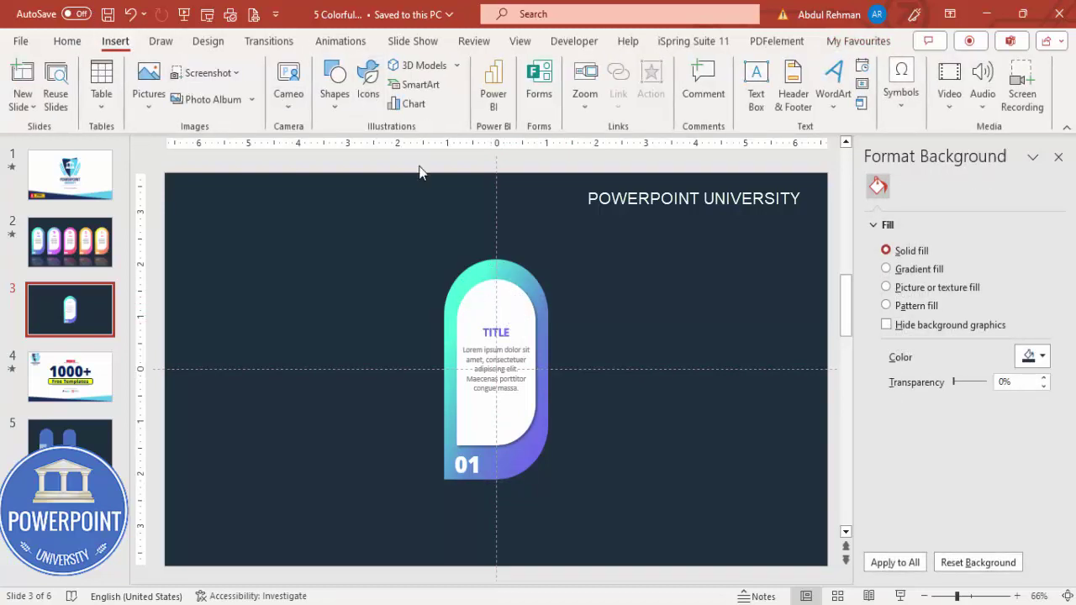
{"action": "left_click", "coordinate": [368, 84]}
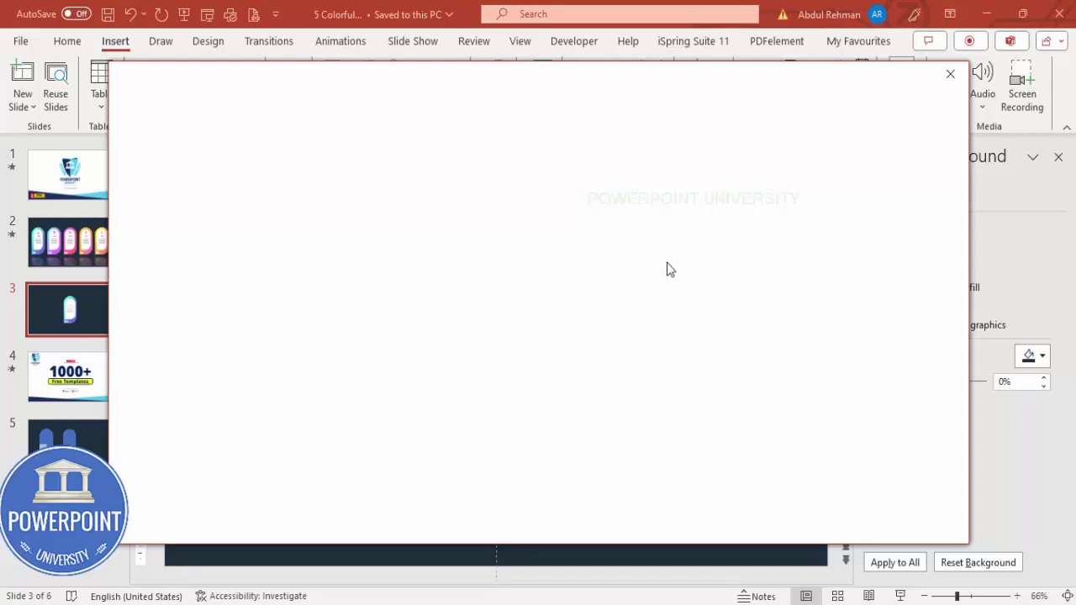
{"action": "left_click", "coordinate": [949, 74]}
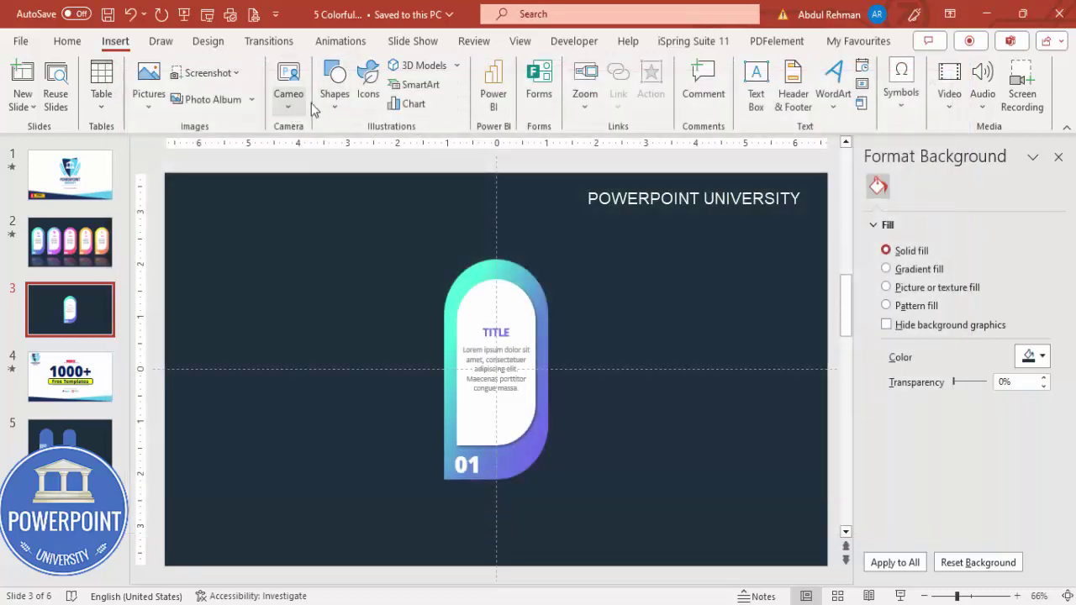
{"action": "left_click", "coordinate": [371, 104]}
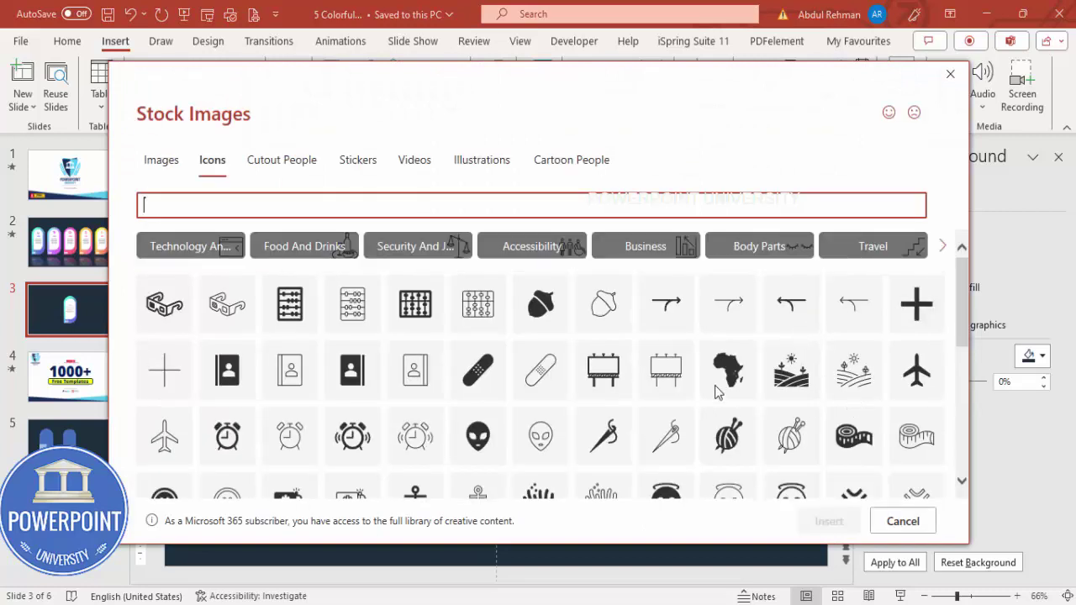
{"action": "left_click", "coordinate": [731, 369]}
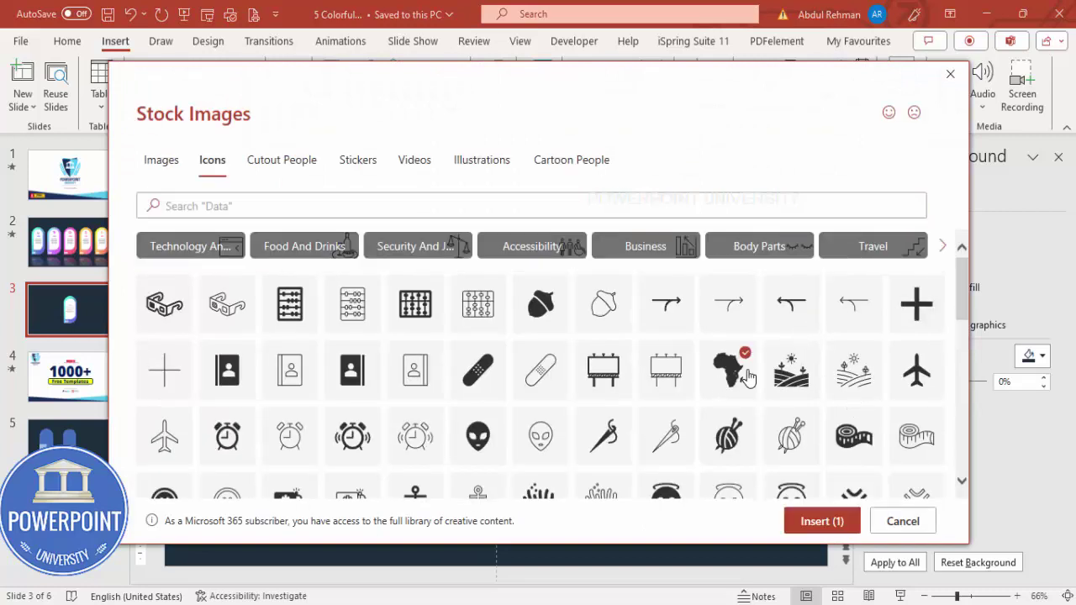
{"action": "left_click", "coordinate": [821, 521]}
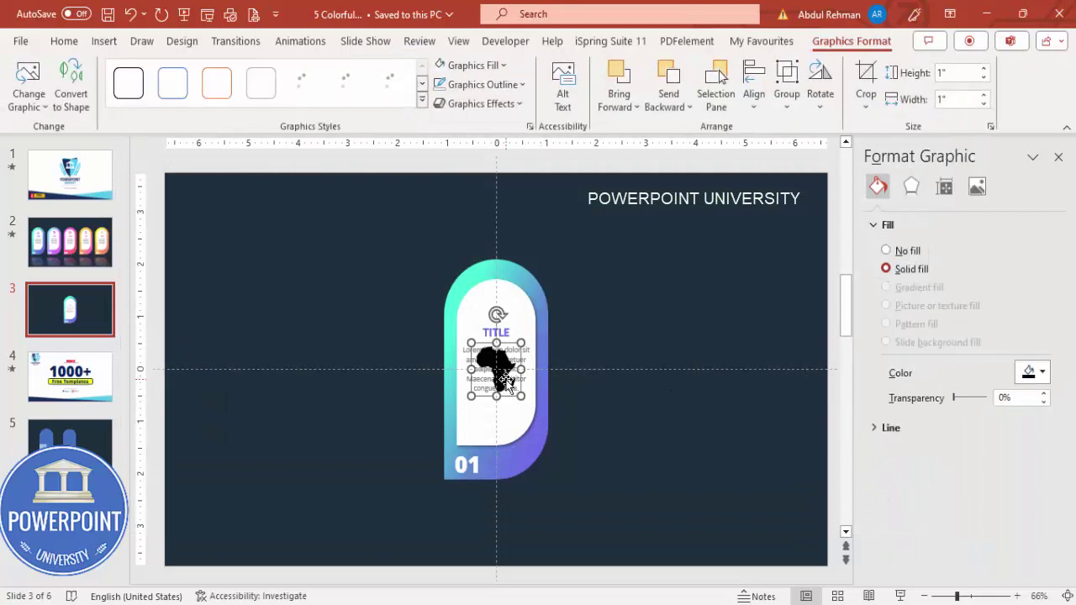
Set the icon's height to 0.6" and colour it purple
{"action": "left_click", "coordinate": [965, 74]}
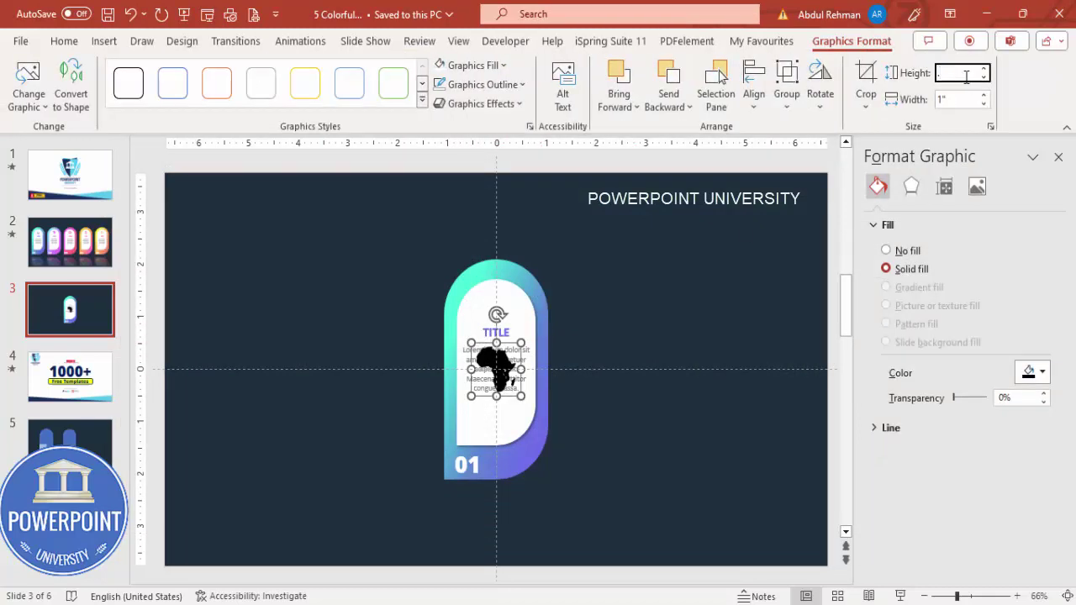
{"action": "type", "text": "0.6"}
{"action": "key", "text": "Return"}
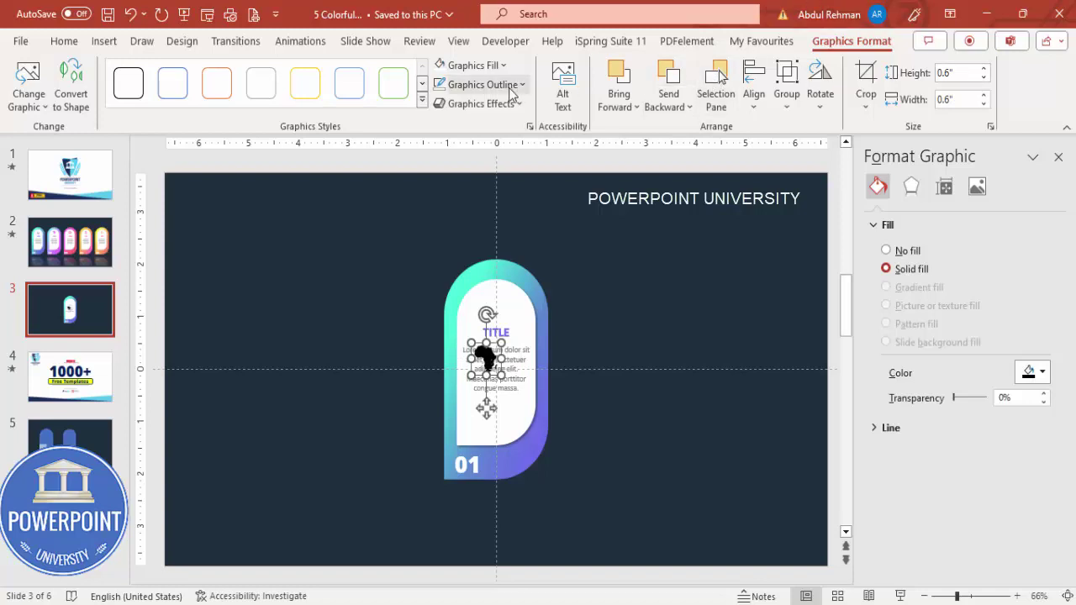
{"action": "left_click", "coordinate": [494, 66]}
{"action": "left_click", "coordinate": [438, 267]}
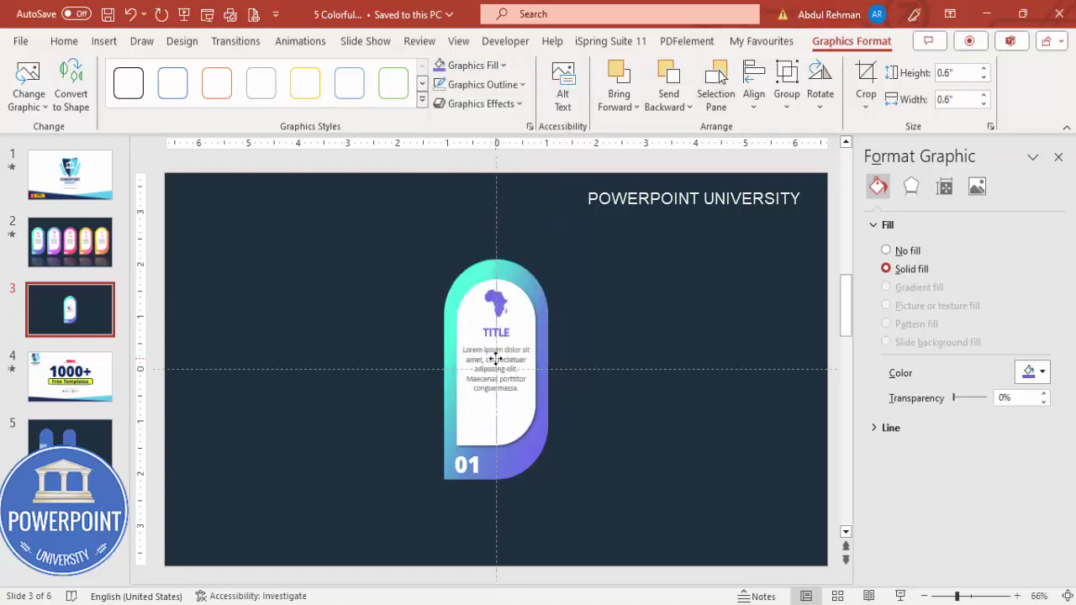
{"action": "left_click", "coordinate": [389, 232]}
Group the card's parts, add a Half Reflection, touching, and drag a copy to the left
{"action": "left_click_drag", "start_coordinate": [388, 225], "coordinate": [641, 566]}
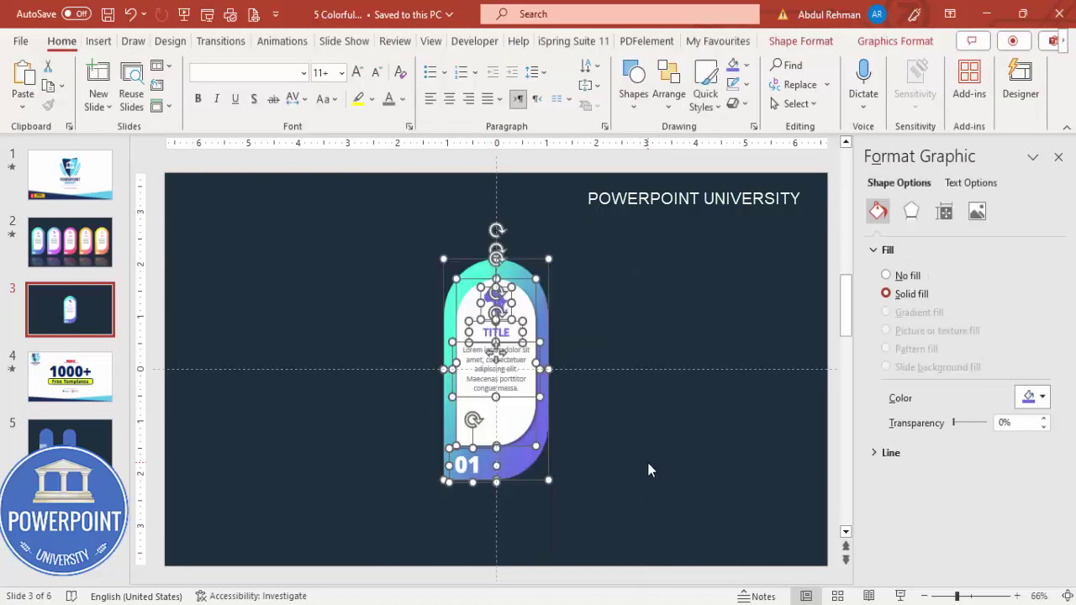
{"action": "key", "text": "ctrl+g"}
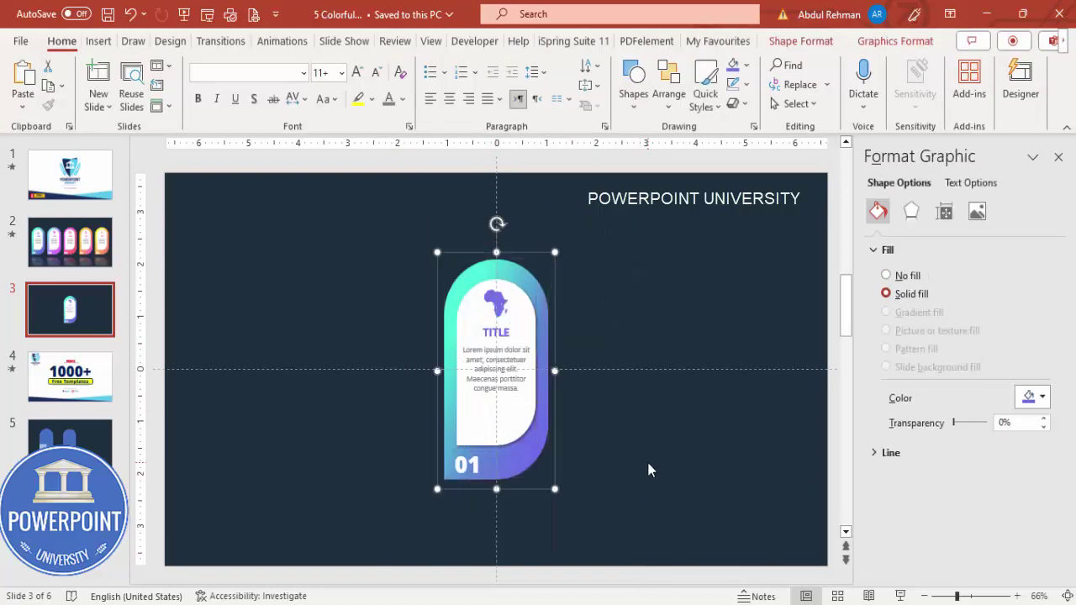
{"action": "left_click", "coordinate": [914, 219]}
{"action": "left_click", "coordinate": [878, 252]}
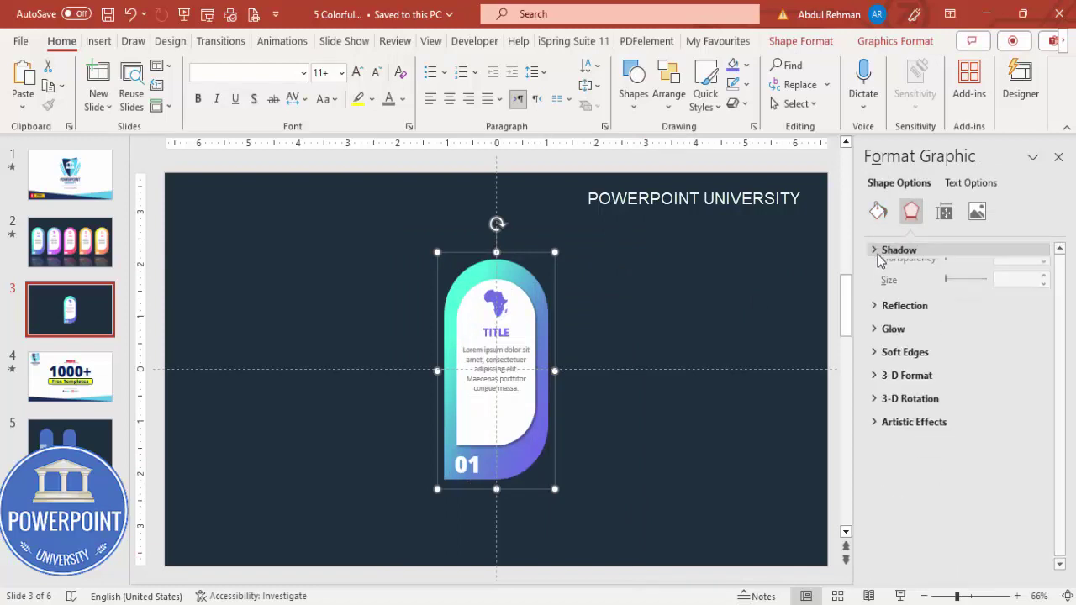
{"action": "left_click", "coordinate": [929, 275]}
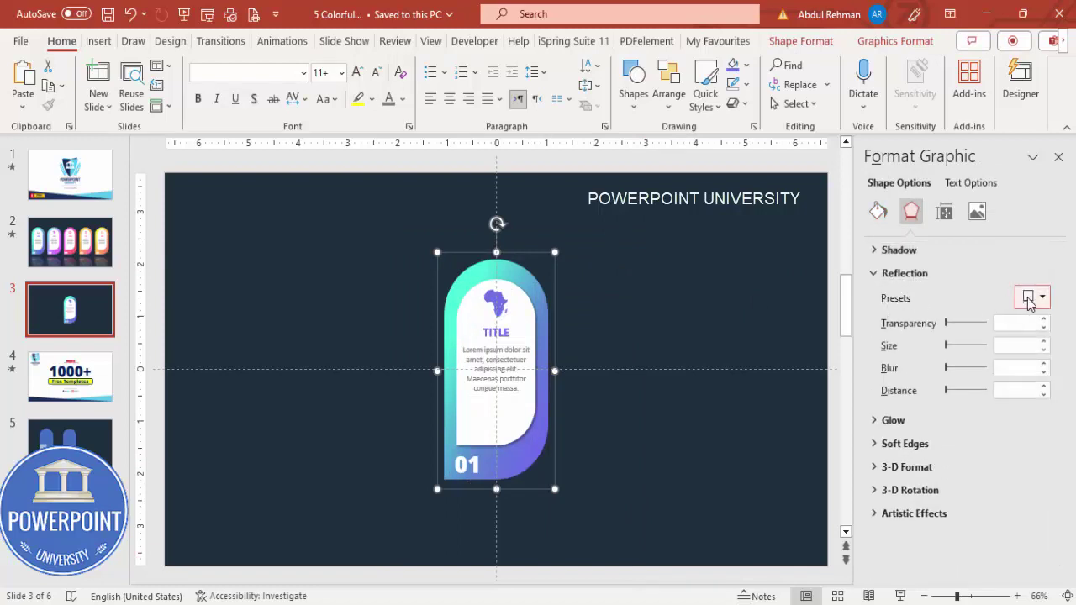
{"action": "left_click", "coordinate": [1028, 298]}
{"action": "left_click", "coordinate": [996, 436]}
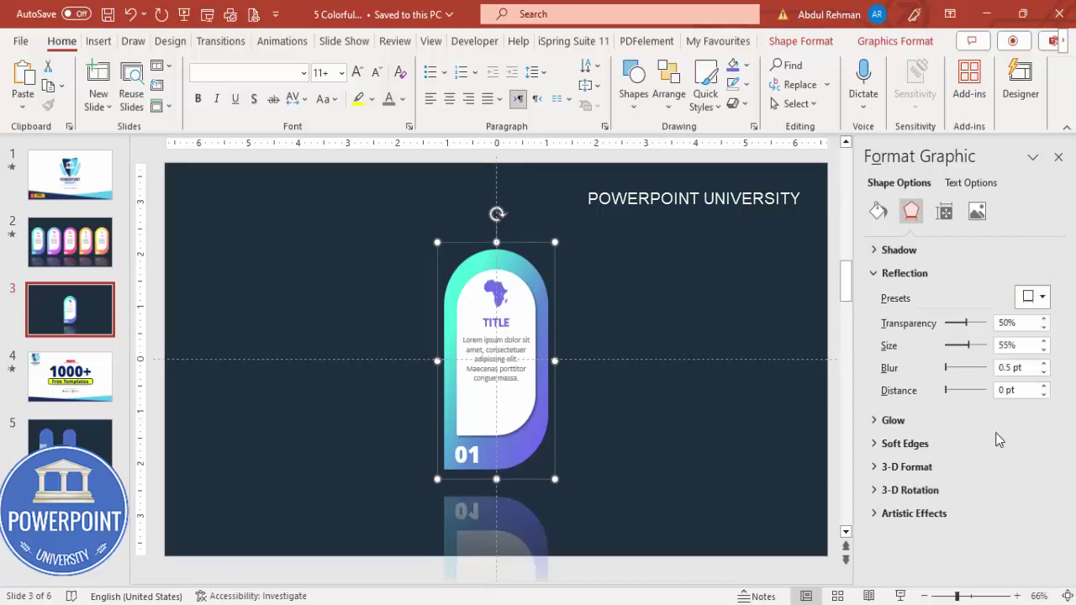
{"action": "left_click_drag", "start_coordinate": [527, 277], "coordinate": [291, 278]}
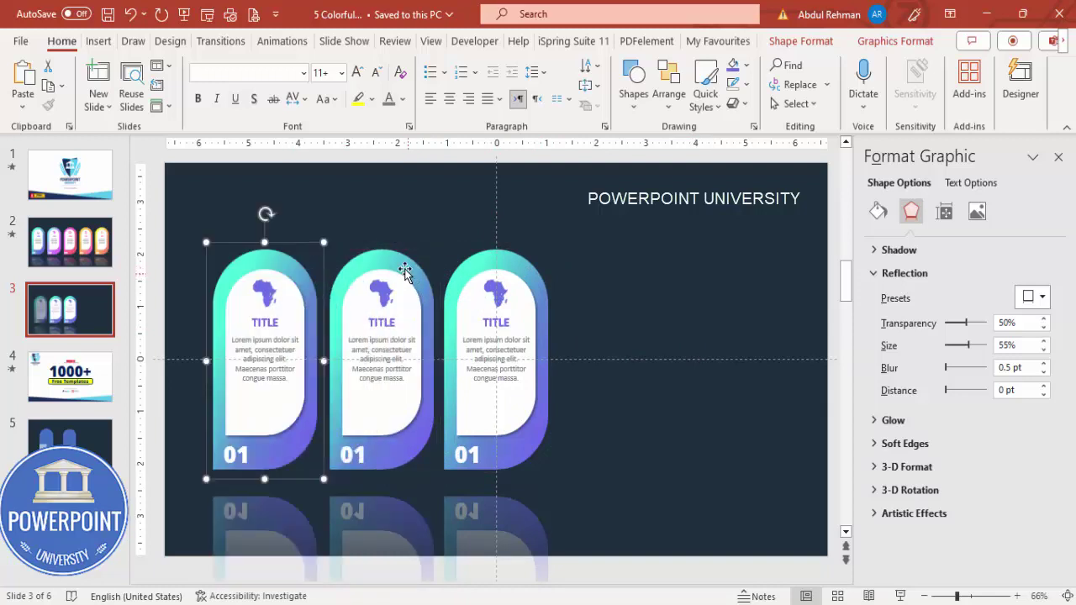
Ctrl+drag another card copy to the right end and select all five cards
{"action": "left_click", "coordinate": [500, 261]}
{"action": "left_click_drag", "start_coordinate": [510, 263], "coordinate": [742, 273]}
{"action": "left_click", "coordinate": [631, 268], "text": "shift"}
{"action": "left_click", "coordinate": [500, 267], "text": "shift"}
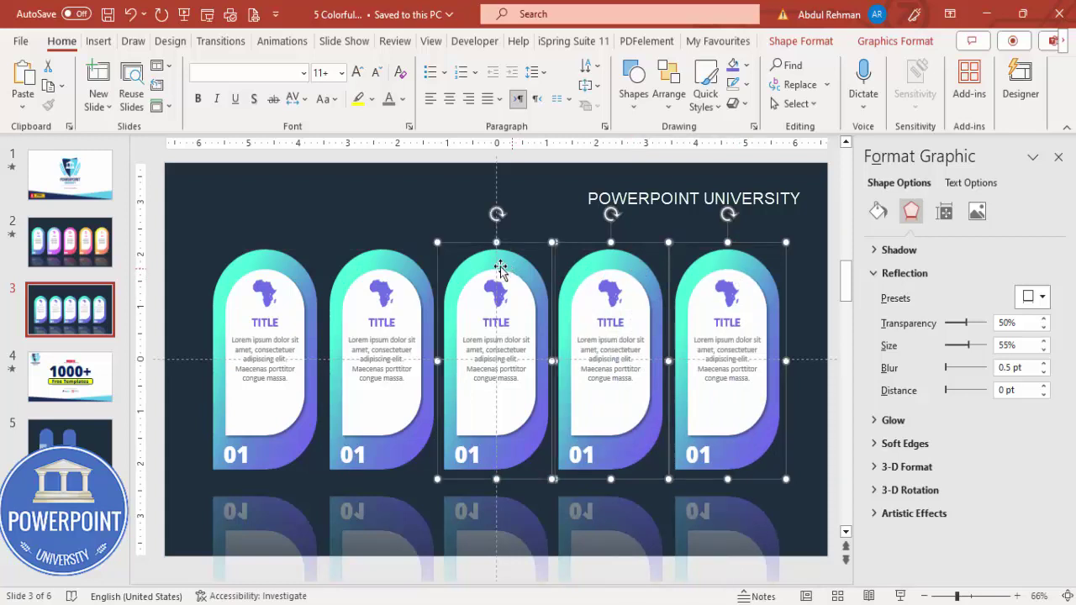
{"action": "left_click", "coordinate": [403, 265], "text": "shift"}
{"action": "left_click", "coordinate": [275, 269], "text": "shift"}
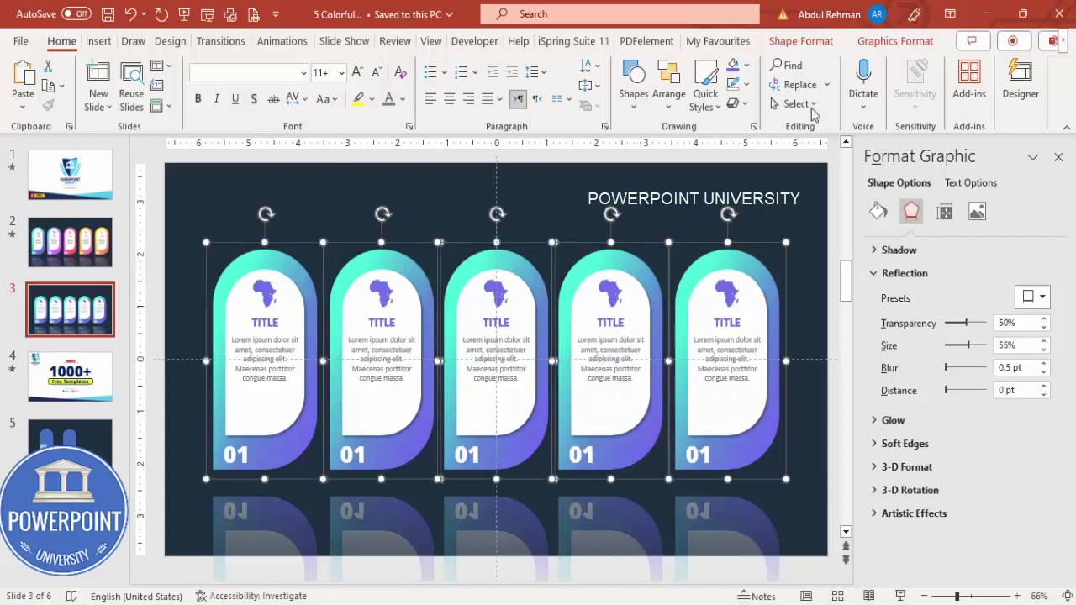
Distribute the five cards horizontally so they are evenly spaced
{"action": "left_click", "coordinate": [878, 48]}
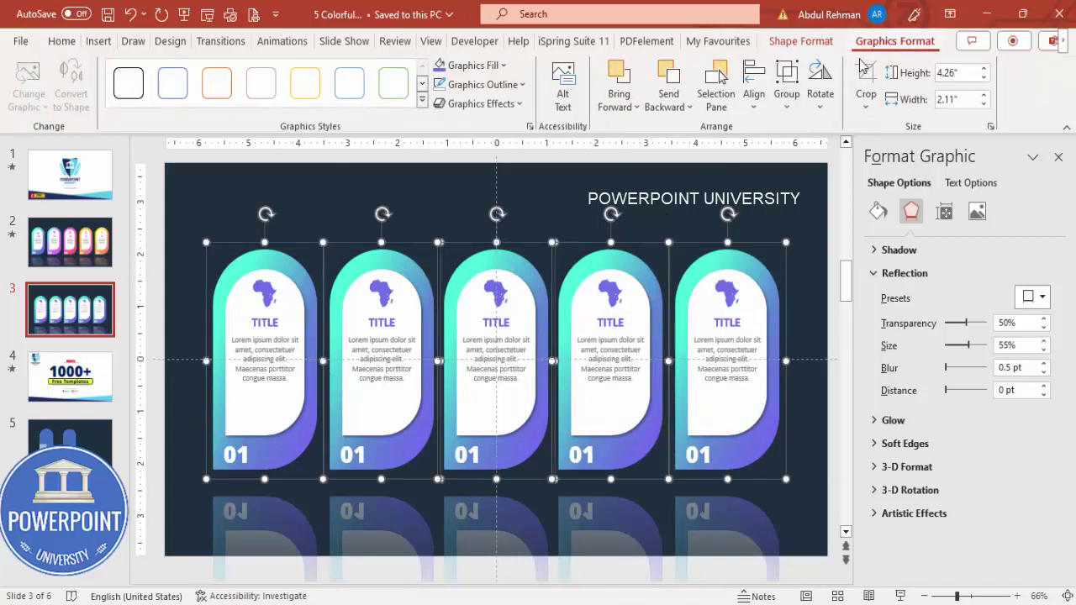
{"action": "left_click", "coordinate": [802, 42]}
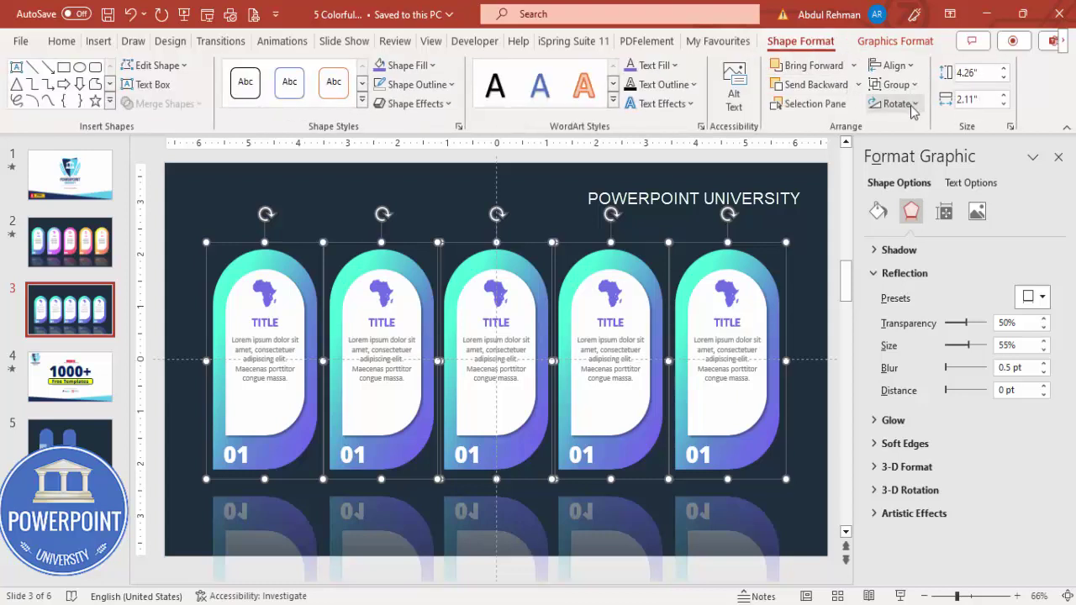
{"action": "left_click", "coordinate": [894, 65]}
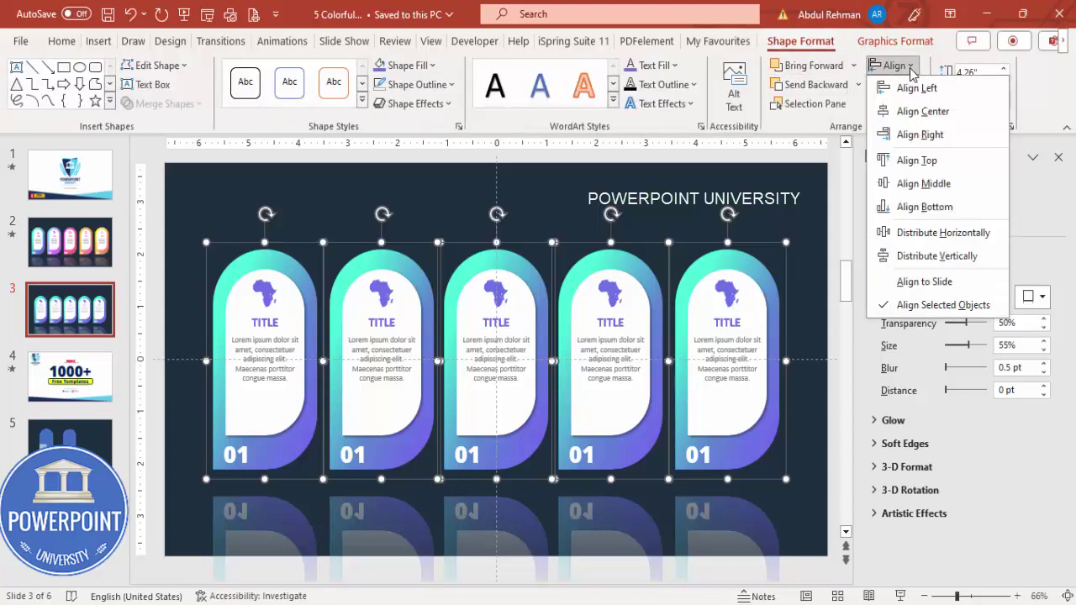
{"action": "left_click", "coordinate": [925, 241]}
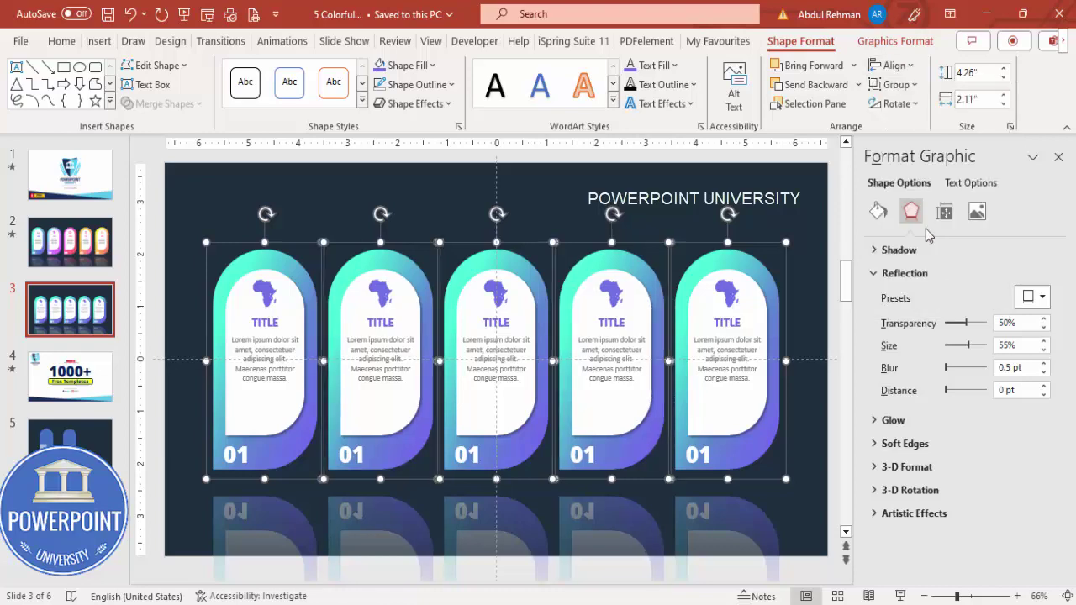
{"action": "left_click", "coordinate": [657, 213]}
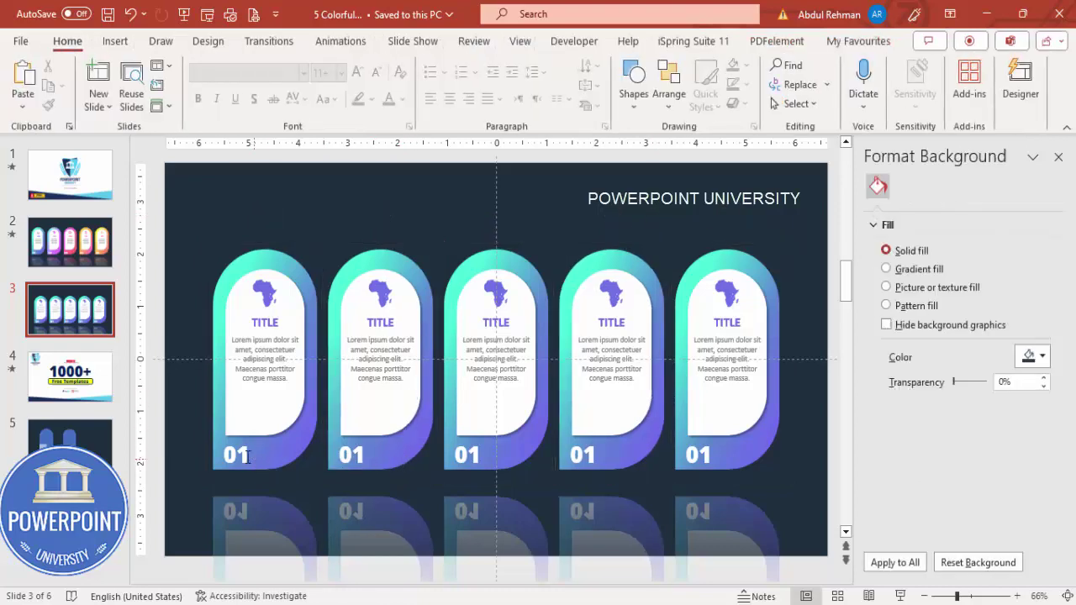
Renumber the second through fifth cards as 02, 03, 04 and 05
{"action": "left_click", "coordinate": [365, 453]}
{"action": "key", "text": "BackSpace"}
{"action": "type", "text": "2"}
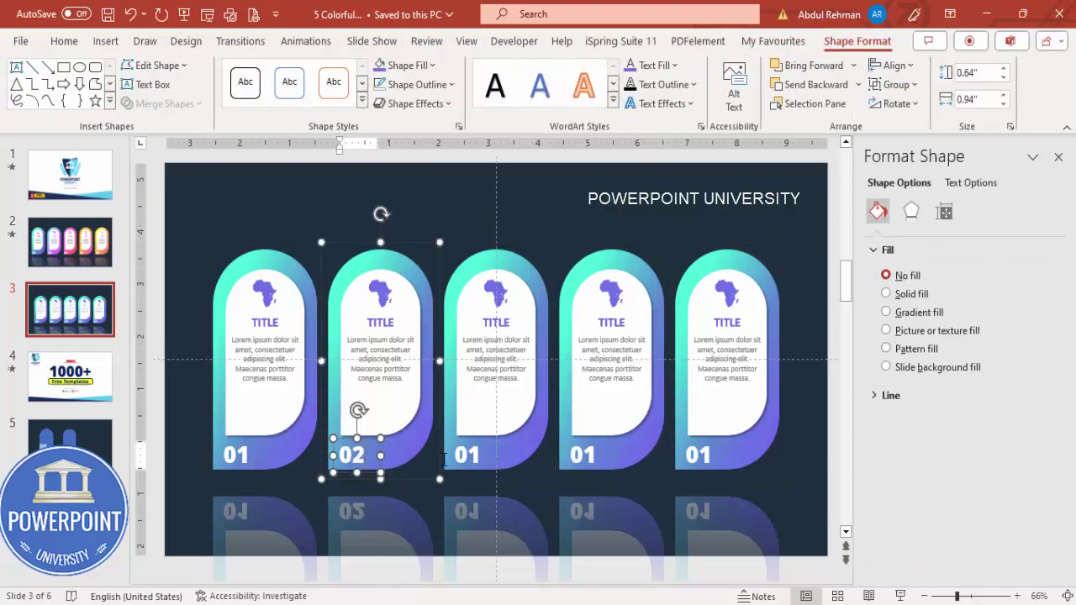
{"action": "left_click", "coordinate": [471, 457]}
{"action": "key", "text": "BackSpace"}
{"action": "type", "text": "3"}
{"action": "left_click", "coordinate": [588, 456]}
{"action": "key", "text": "BackSpace"}
{"action": "type", "text": "4"}
{"action": "left_click", "coordinate": [706, 451]}
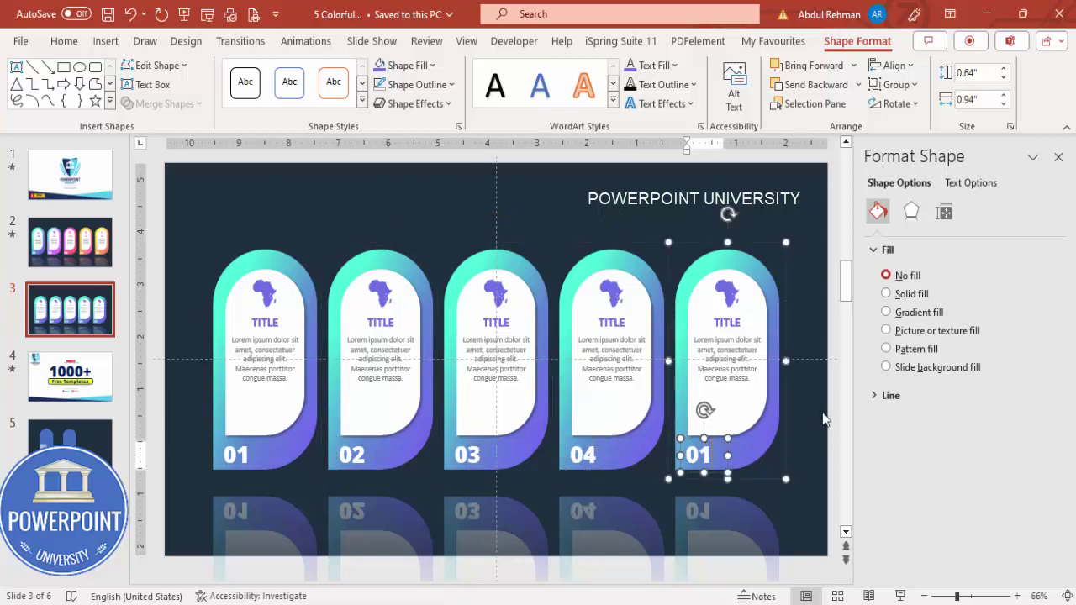
{"action": "type", "text": "5"}
{"action": "left_click", "coordinate": [650, 218]}
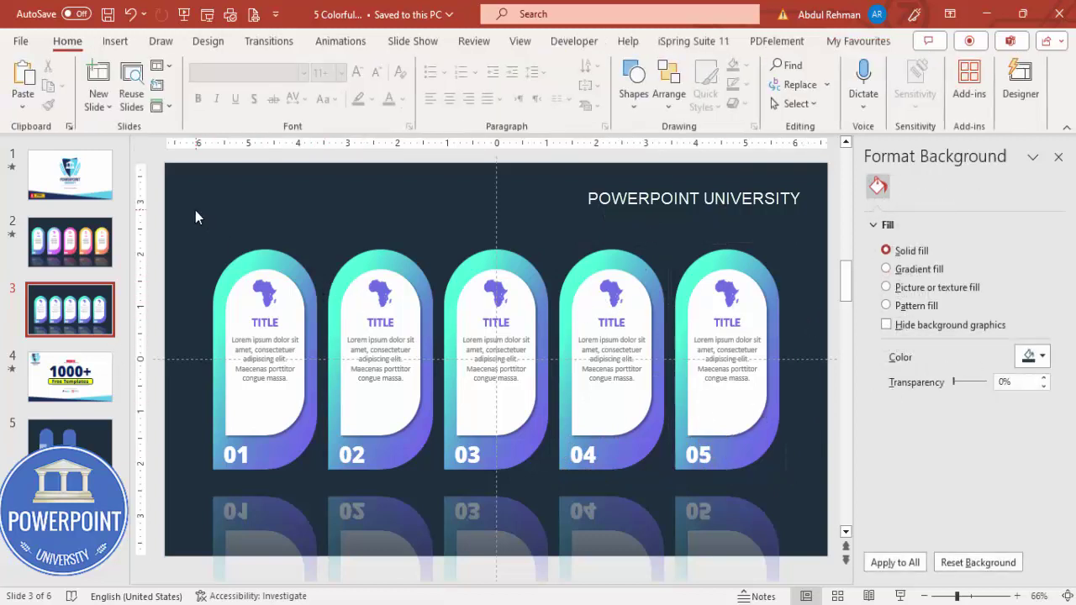
Select the whole row of cards and nudge it slightly upward into place
{"action": "left_click_drag", "start_coordinate": [185, 209], "coordinate": [798, 583]}
{"action": "left_click_drag", "start_coordinate": [755, 426], "coordinate": [754, 421]}
{"action": "left_click", "coordinate": [763, 259]}
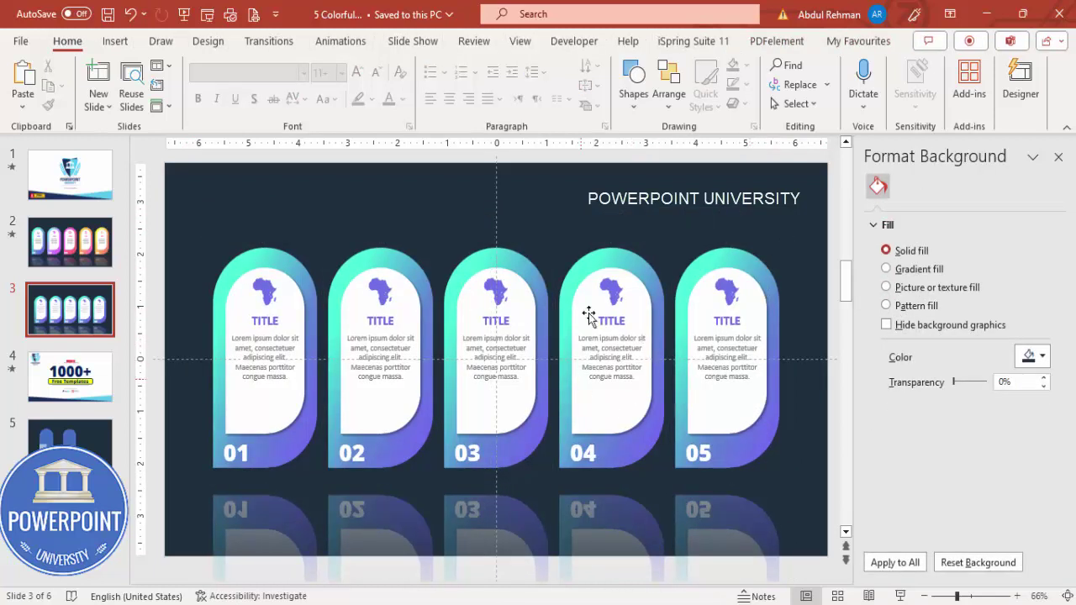
{"action": "left_click", "coordinate": [592, 267]}
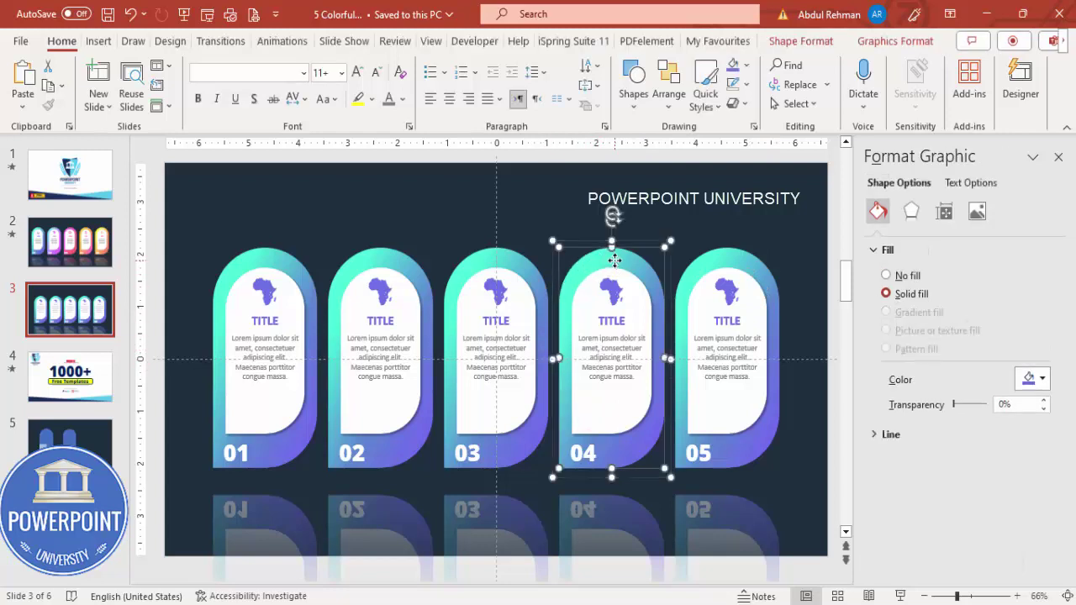
Set card 04's first gradient stop to orange from the standard colour palette
{"action": "left_click", "coordinate": [615, 261]}
{"action": "left_click", "coordinate": [921, 517]}
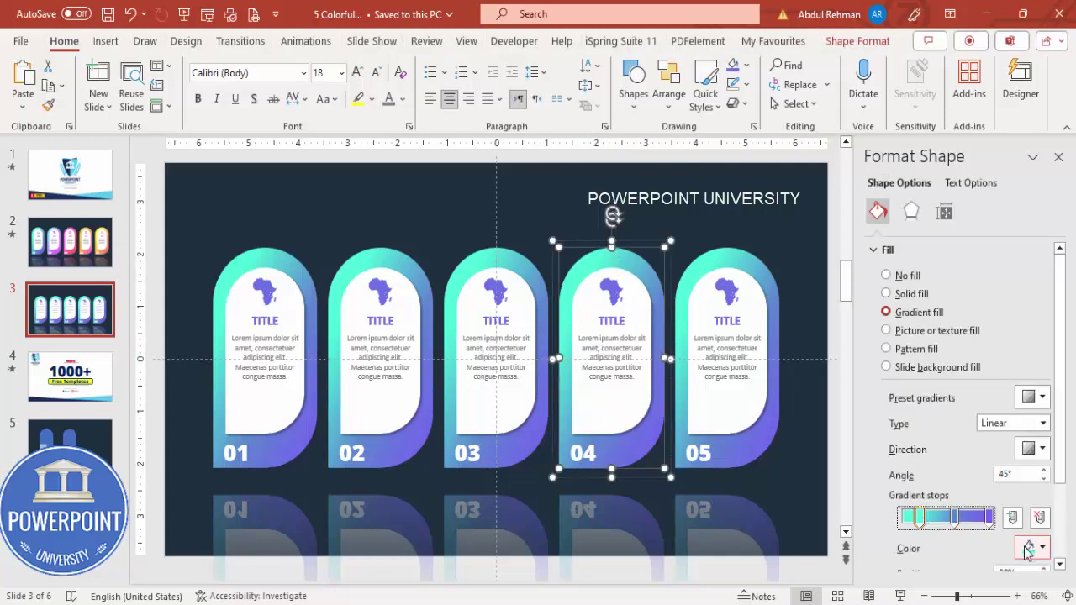
{"action": "left_click", "coordinate": [1032, 547]}
{"action": "left_click", "coordinate": [985, 507]}
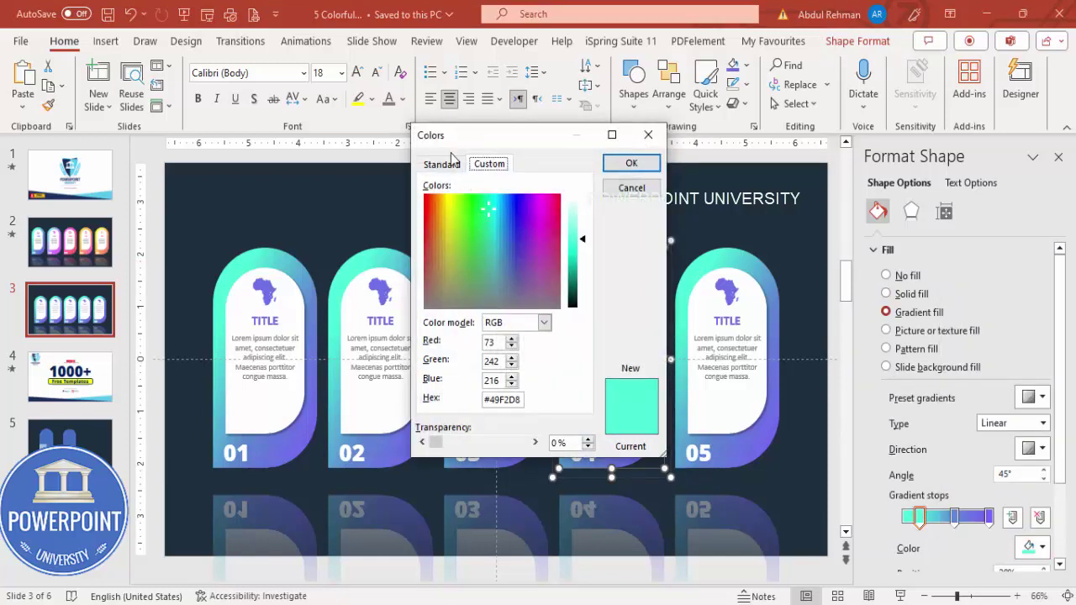
{"action": "left_click", "coordinate": [443, 166]}
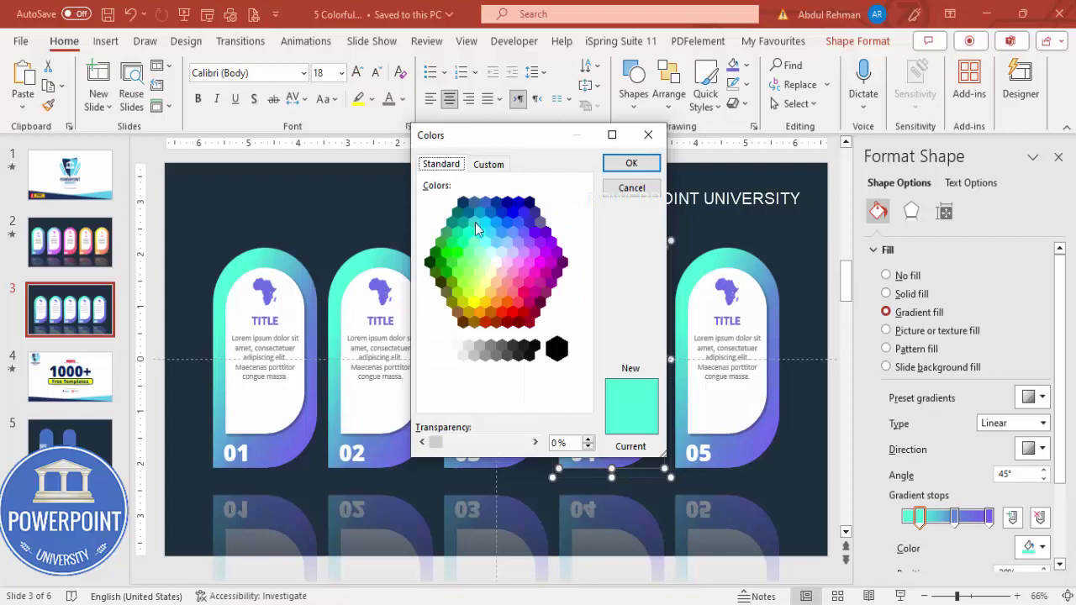
{"action": "left_click", "coordinate": [480, 317]}
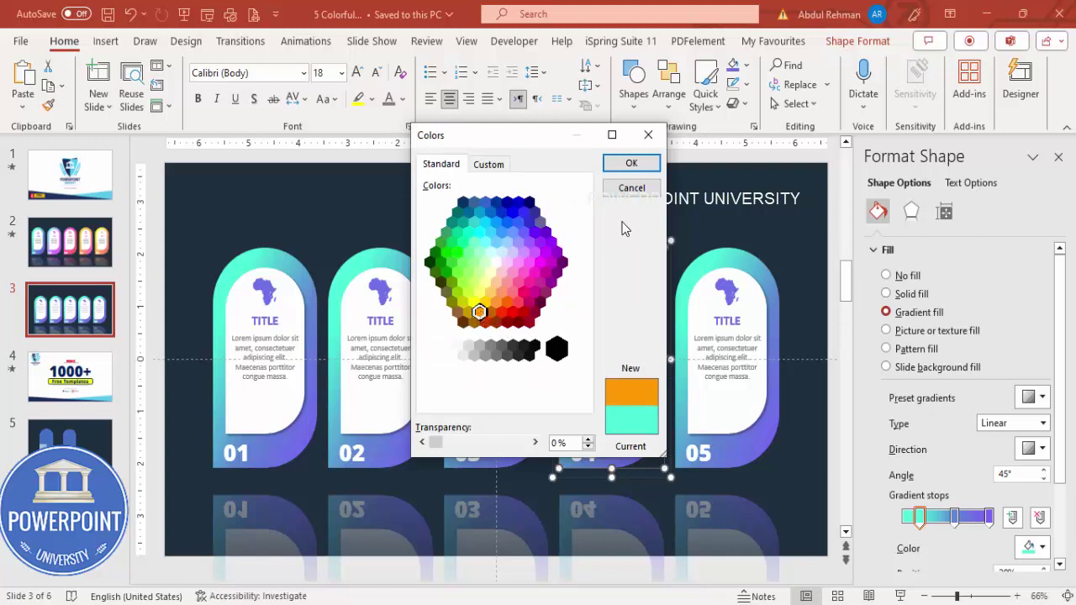
{"action": "left_click", "coordinate": [631, 163]}
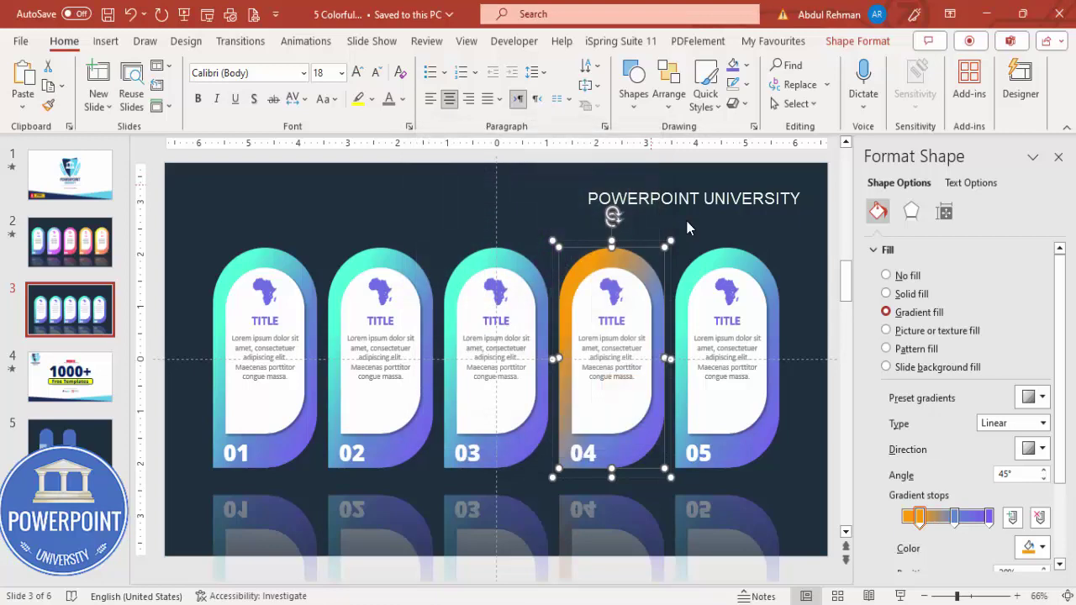
Set card 04's middle gradient stop to yellow
{"action": "left_click", "coordinate": [955, 517]}
{"action": "left_click", "coordinate": [1035, 547]}
{"action": "left_click", "coordinate": [980, 505]}
{"action": "left_click", "coordinate": [442, 164]}
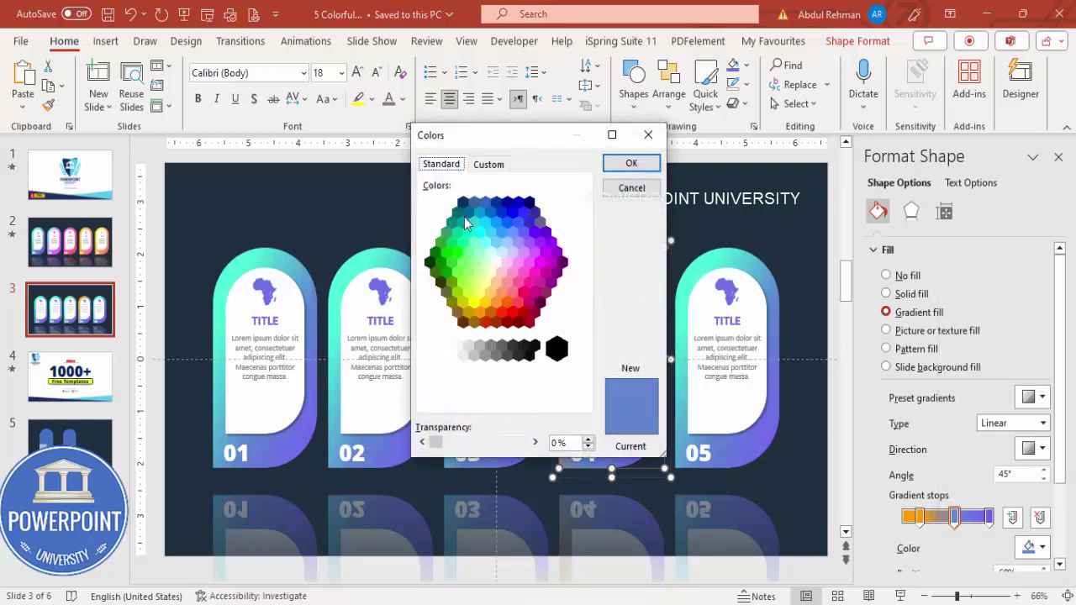
{"action": "left_click", "coordinate": [485, 302]}
{"action": "left_click", "coordinate": [631, 163]}
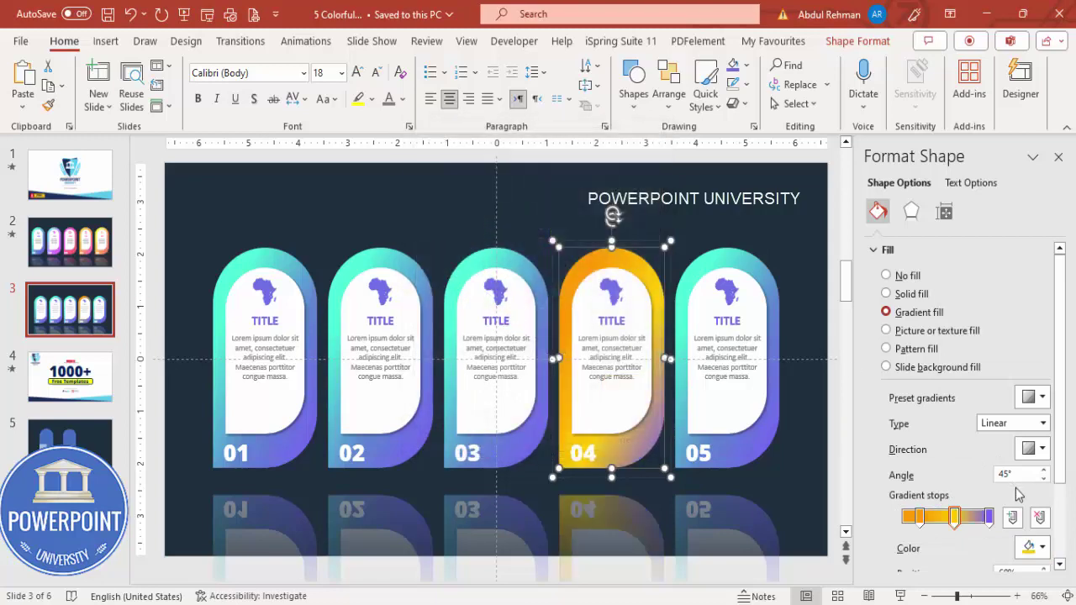
{"action": "left_click", "coordinate": [989, 518]}
{"action": "left_click", "coordinate": [1034, 547]}
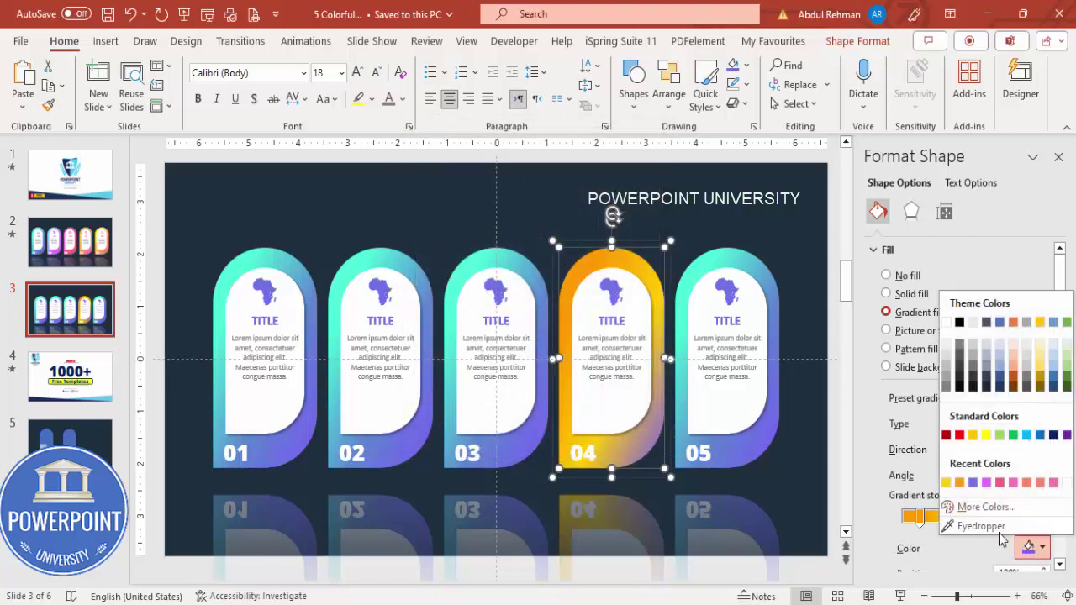